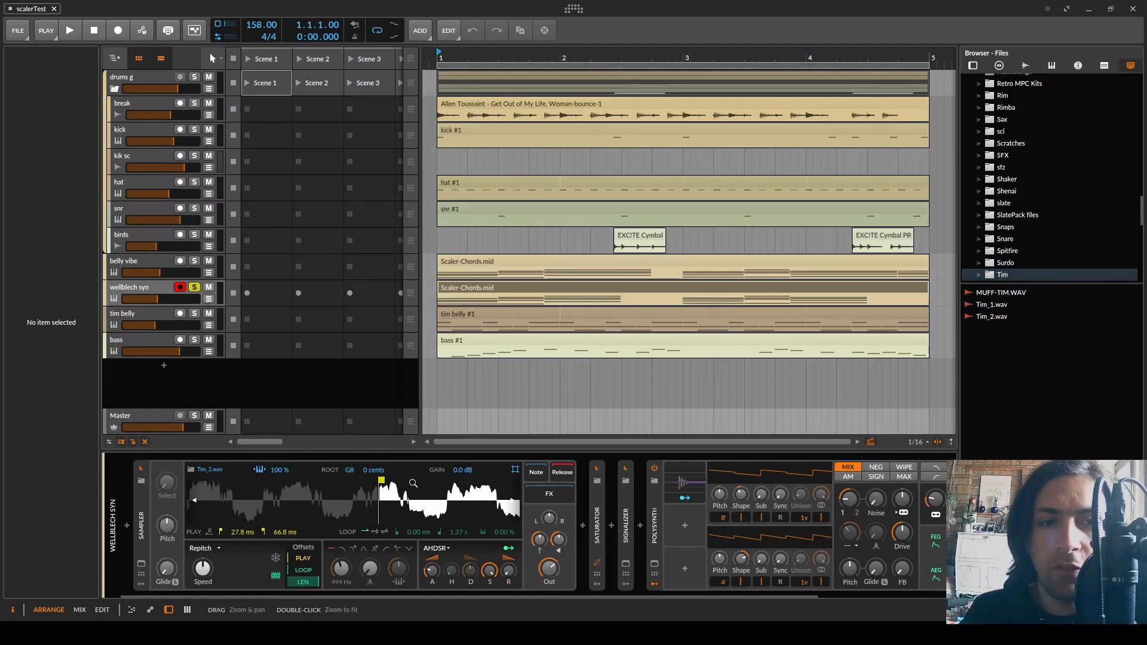
Select the wellblech syn track, solo it again after hearing the full mix, and stop playback
{"action": "left_click", "coordinate": [153, 294]}
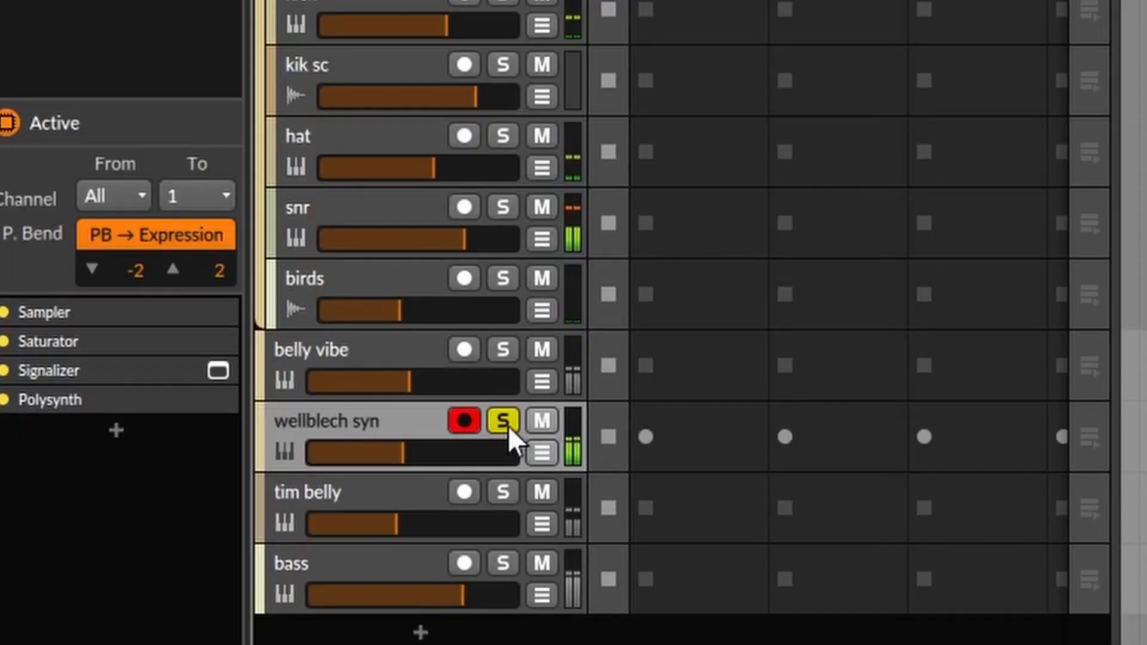
{"action": "left_click", "coordinate": [506, 424]}
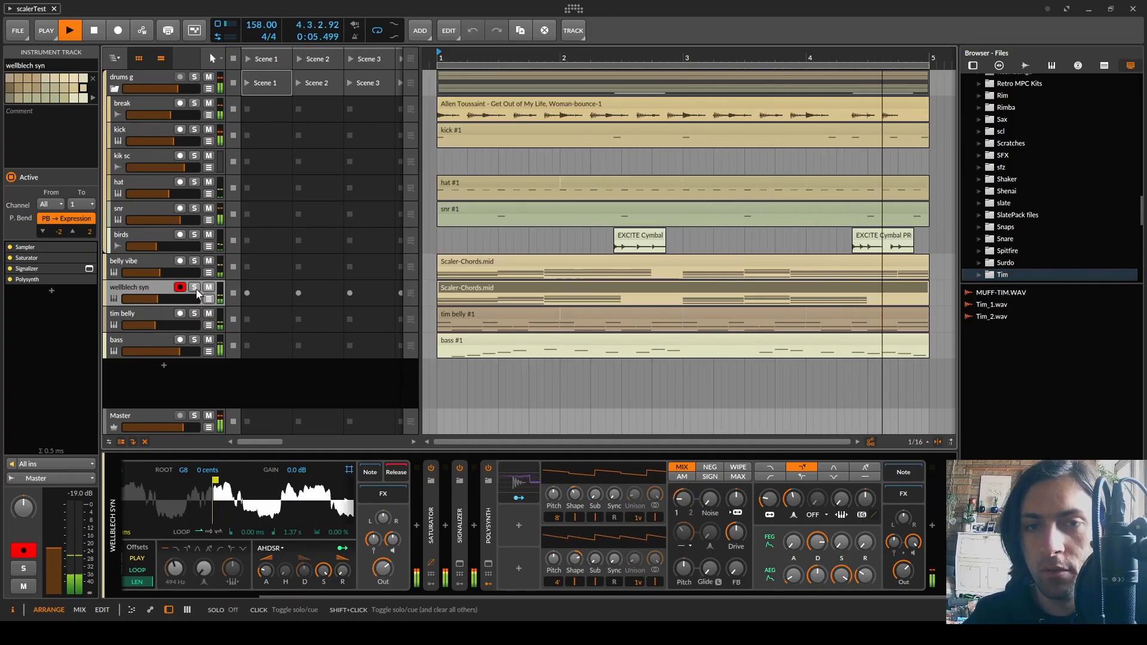
{"action": "left_click", "coordinate": [194, 287]}
{"action": "key", "text": "space"}
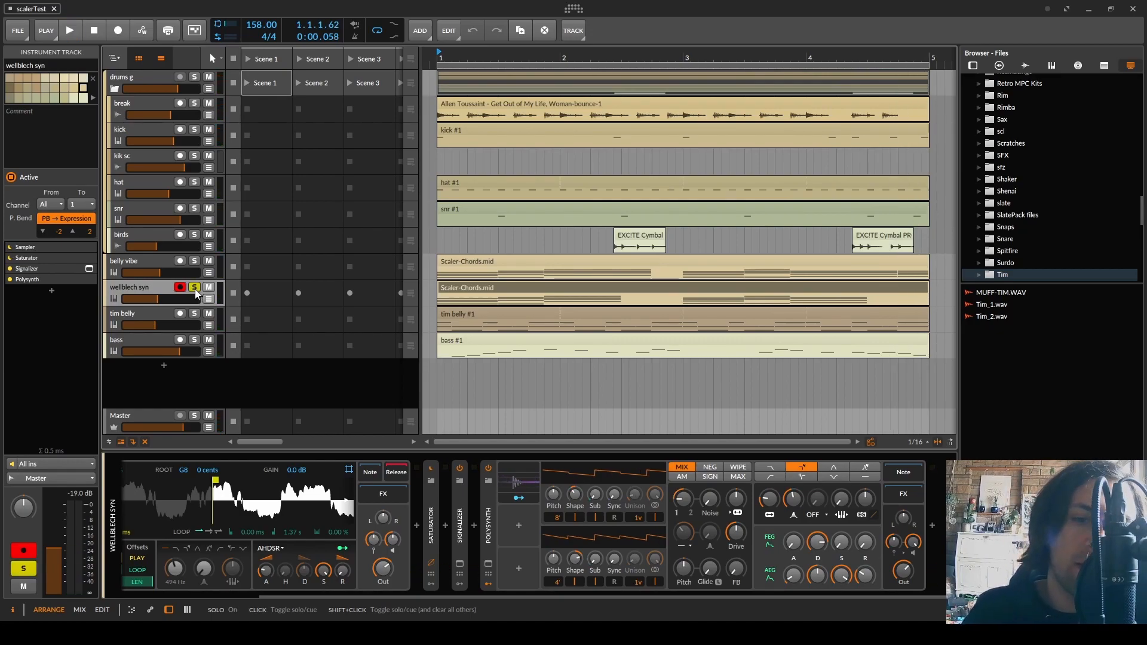
Show the Polysynth's Audio Rate modulator settings and inspect its input in Signalizer's oscilloscope with a window size of about 2791 ms
{"action": "left_click", "coordinate": [518, 480]}
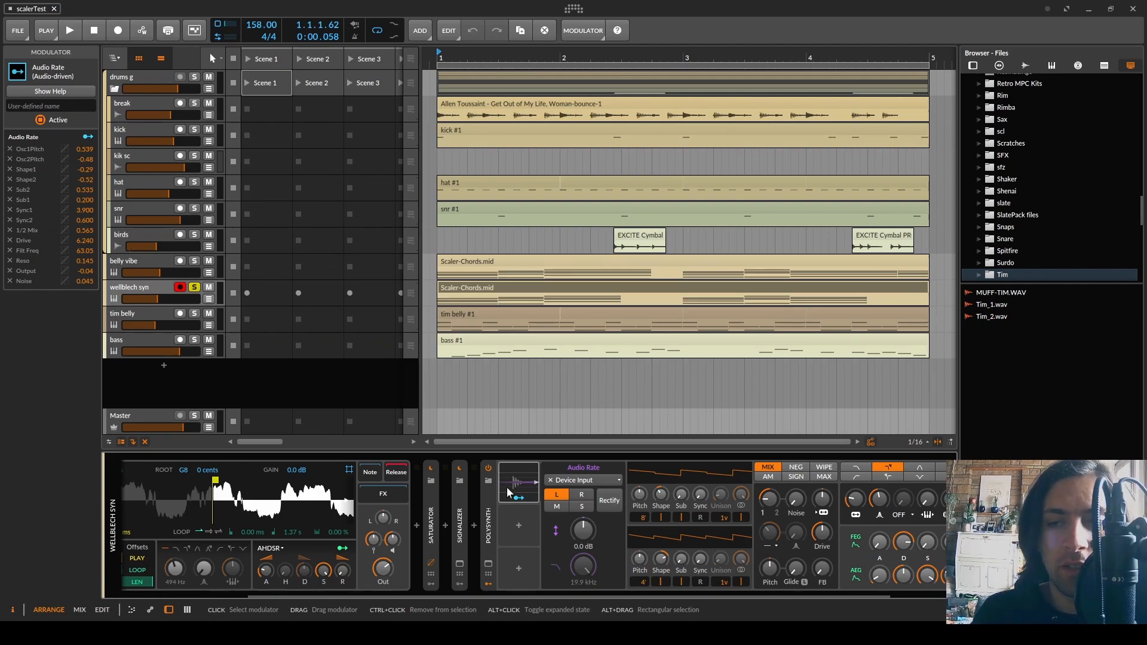
{"action": "left_click", "coordinate": [459, 567]}
{"action": "left_click_drag", "start_coordinate": [675, 172], "coordinate": [682, 183]}
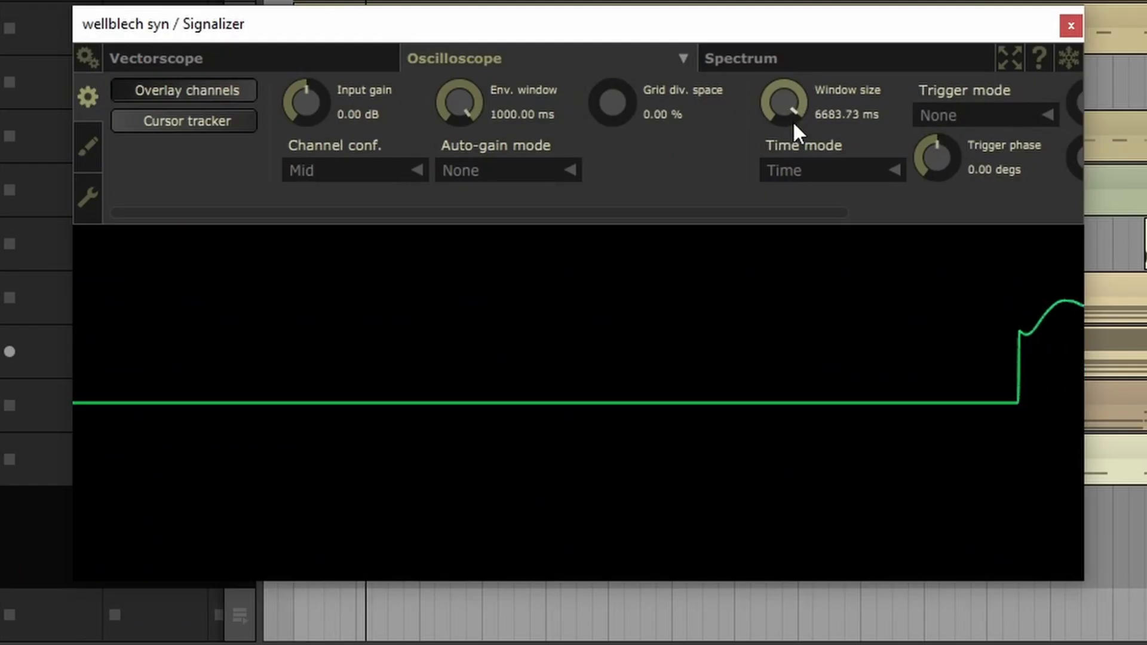
{"action": "left_click_drag", "start_coordinate": [792, 121], "coordinate": [795, 155]}
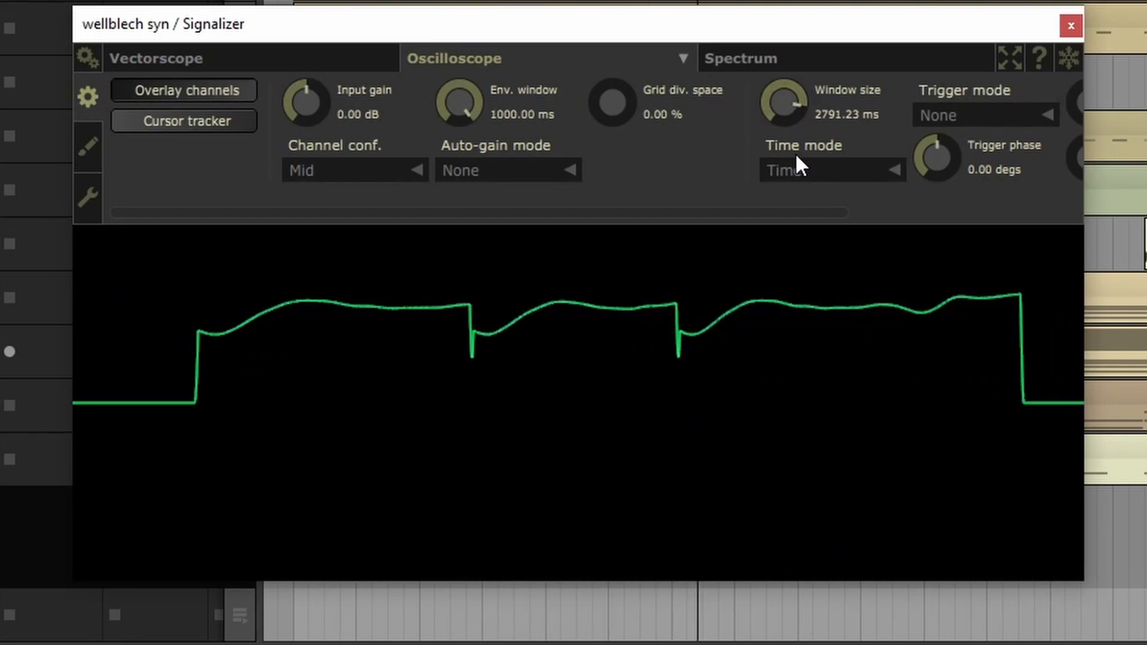
{"action": "left_click", "coordinate": [1068, 60]}
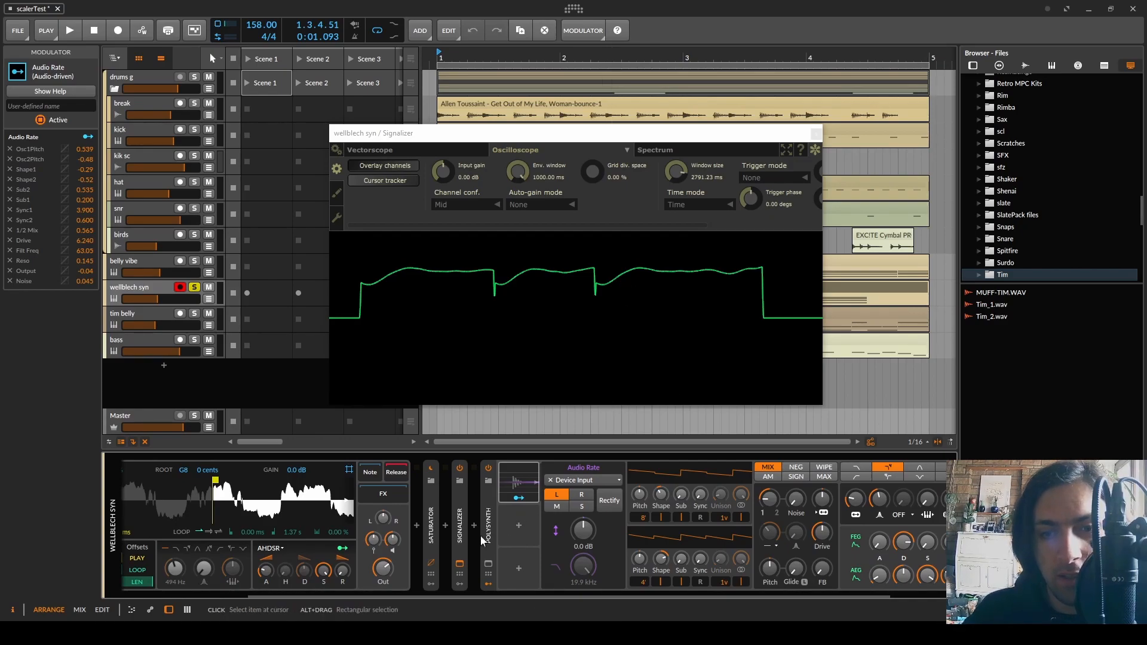
{"action": "left_click", "coordinate": [812, 156]}
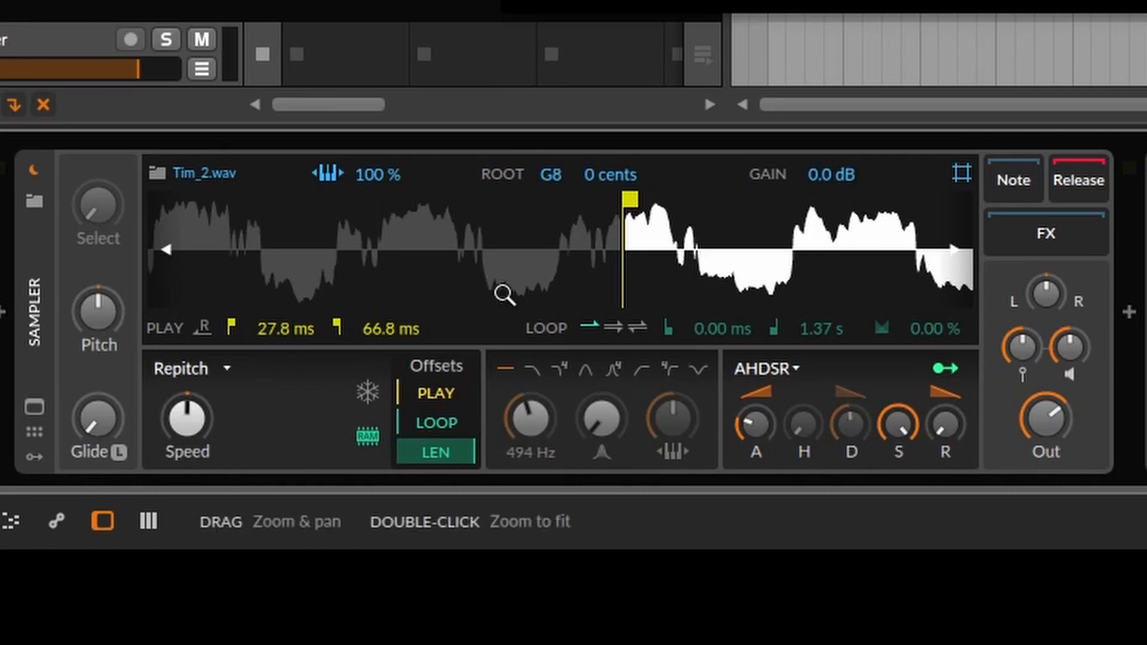
Check the Sampler's available play modes and its playback speed value without changing either
{"action": "left_click", "coordinate": [221, 371]}
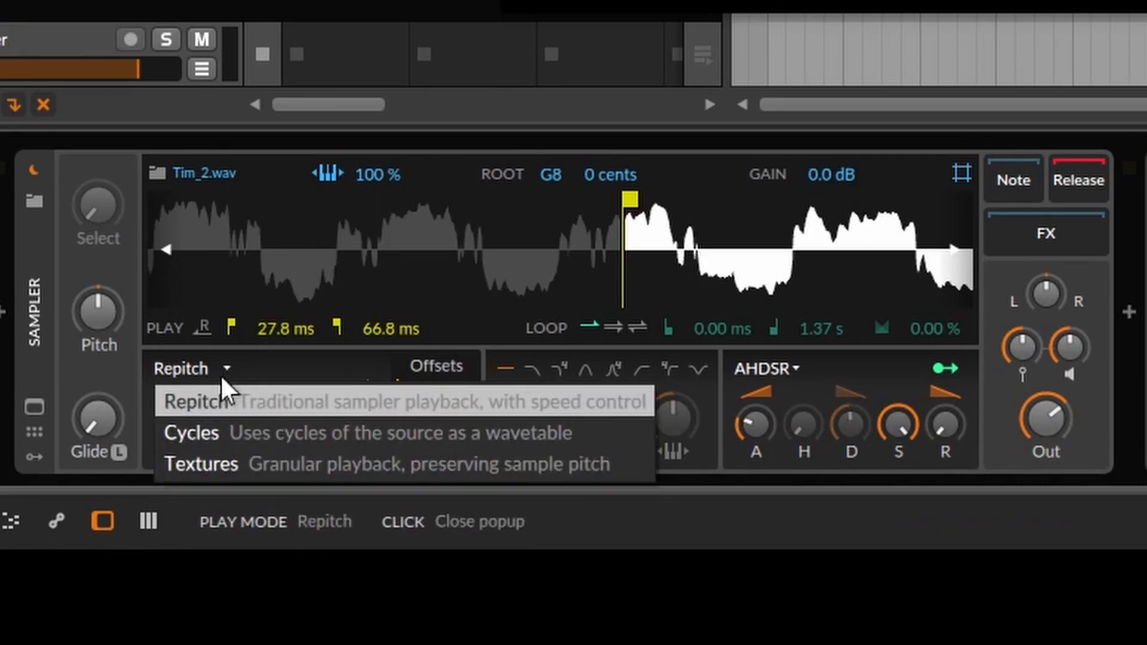
{"action": "left_click", "coordinate": [187, 365]}
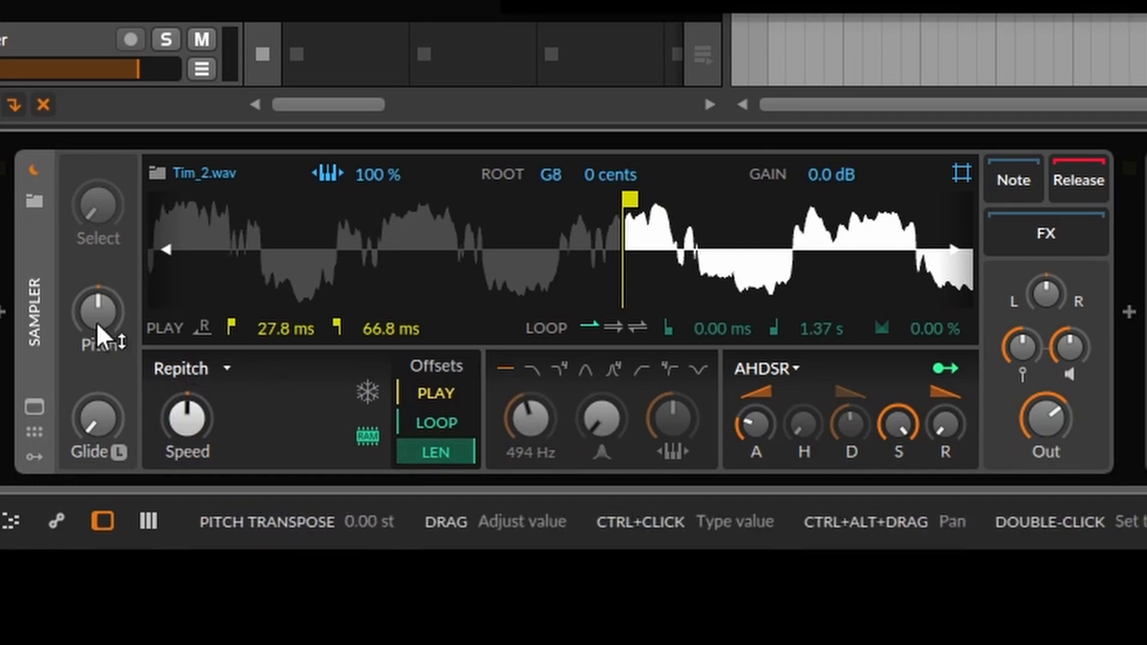
{"action": "left_click", "coordinate": [182, 418], "text": "ctrl"}
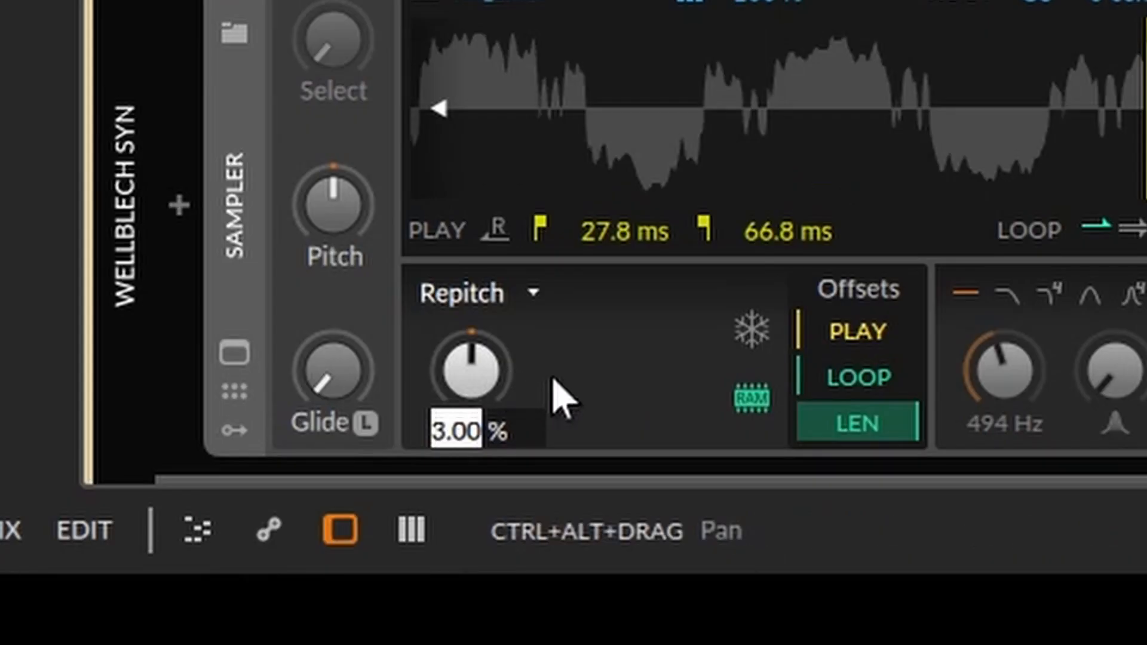
{"action": "left_click", "coordinate": [563, 378]}
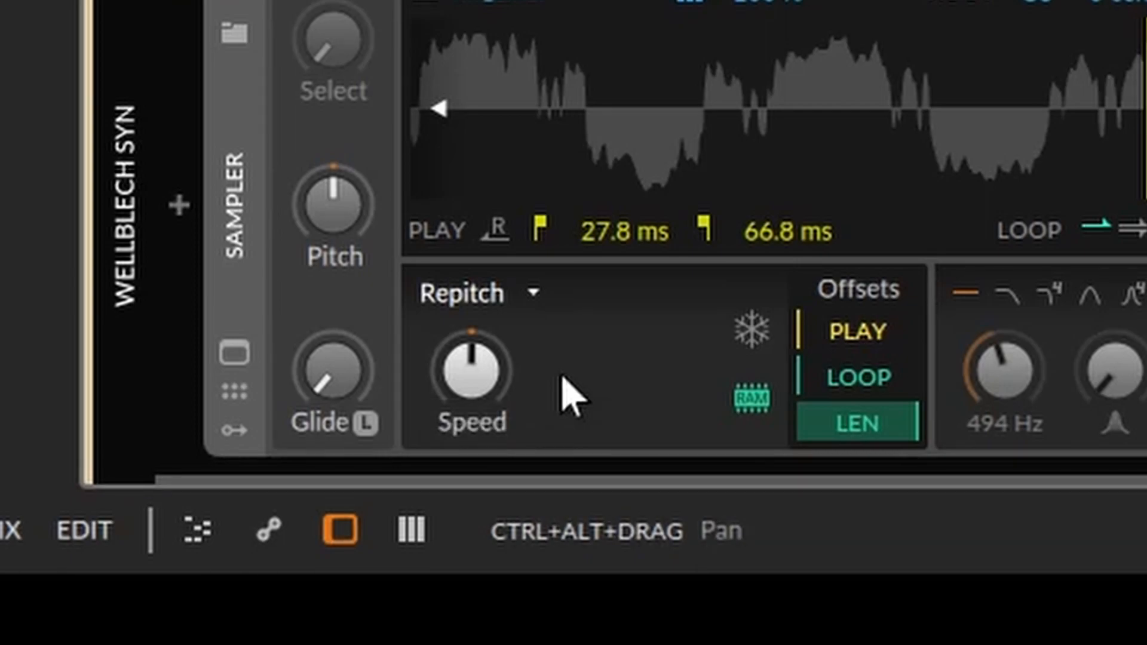
Examine the Tim_2.wav waveform in the Sampler, from the whole sample down to the play start marker
{"action": "scroll", "coordinate": [1135, 65], "scroll_direction": "down", "scroll_amount": 10}
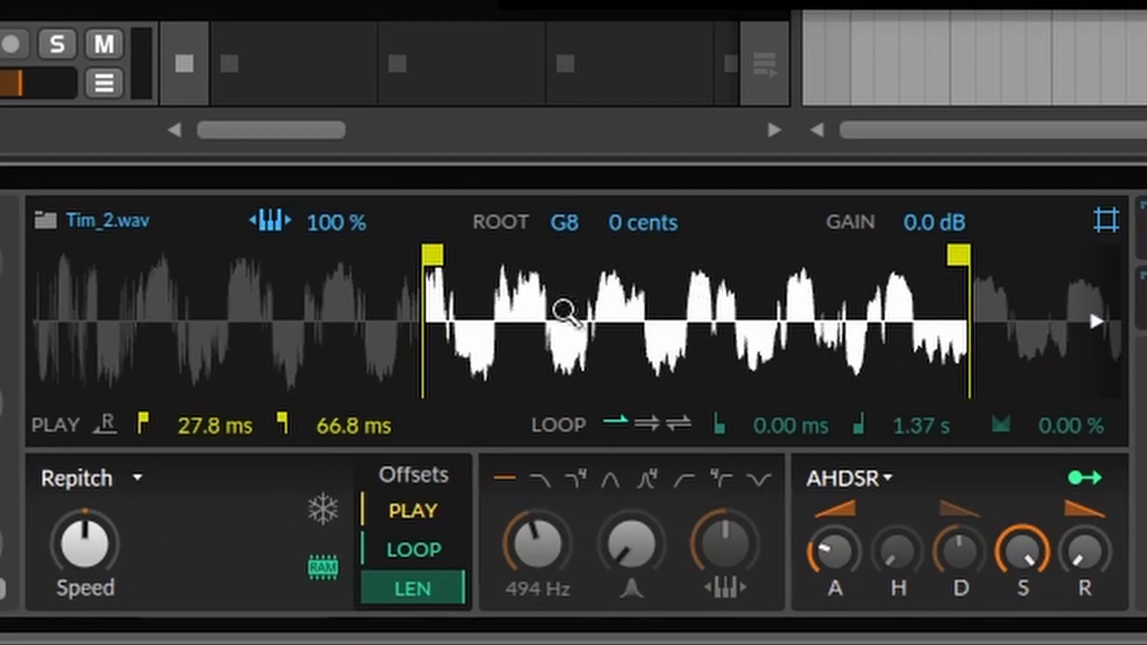
{"action": "scroll", "coordinate": [302, 300], "scroll_direction": "down", "scroll_amount": 4}
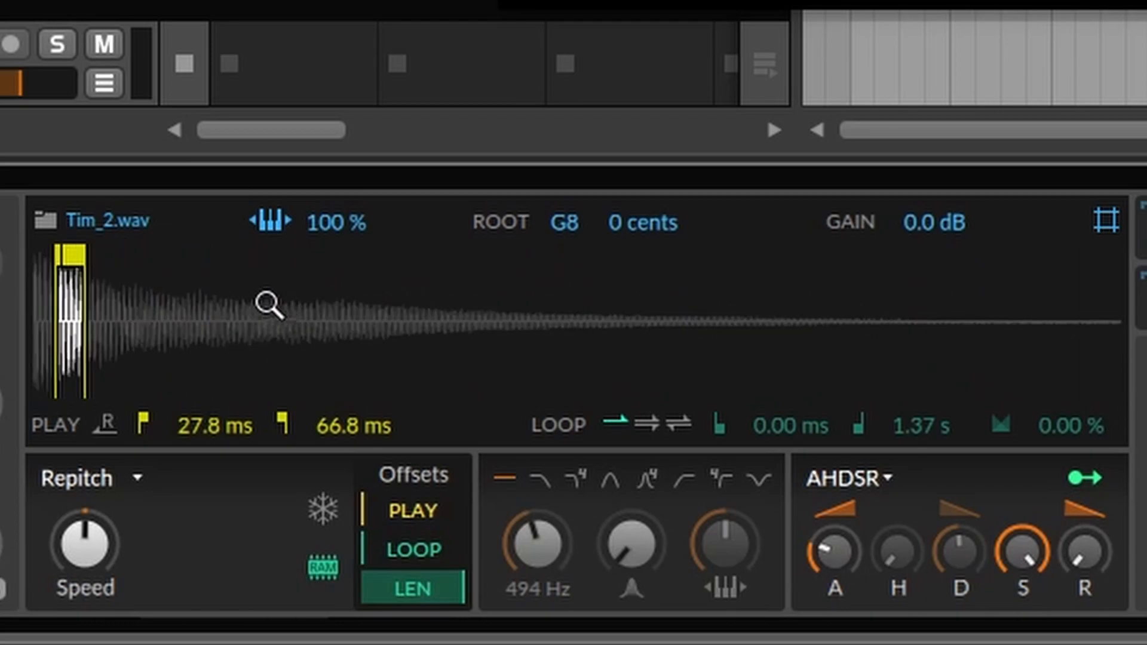
{"action": "scroll", "coordinate": [81, 320], "scroll_direction": "up", "scroll_amount": 4}
{"action": "scroll", "coordinate": [81, 319], "scroll_direction": "up", "scroll_amount": 5}
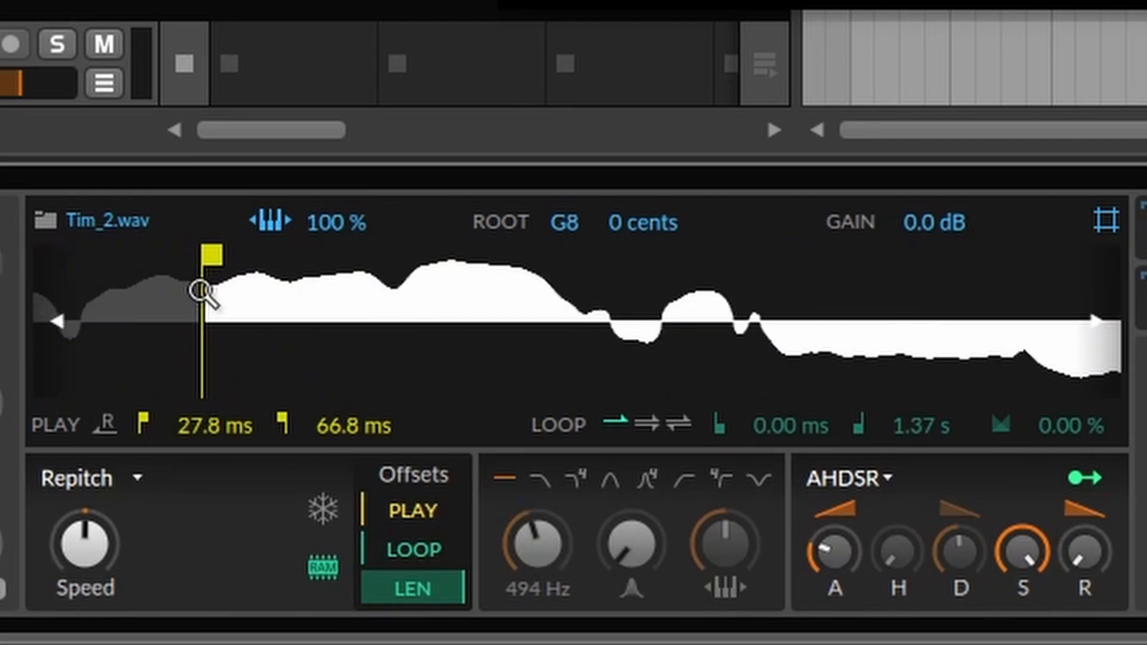
{"action": "scroll", "coordinate": [204, 293], "scroll_direction": "down", "scroll_amount": 1}
{"action": "key", "text": "space"}
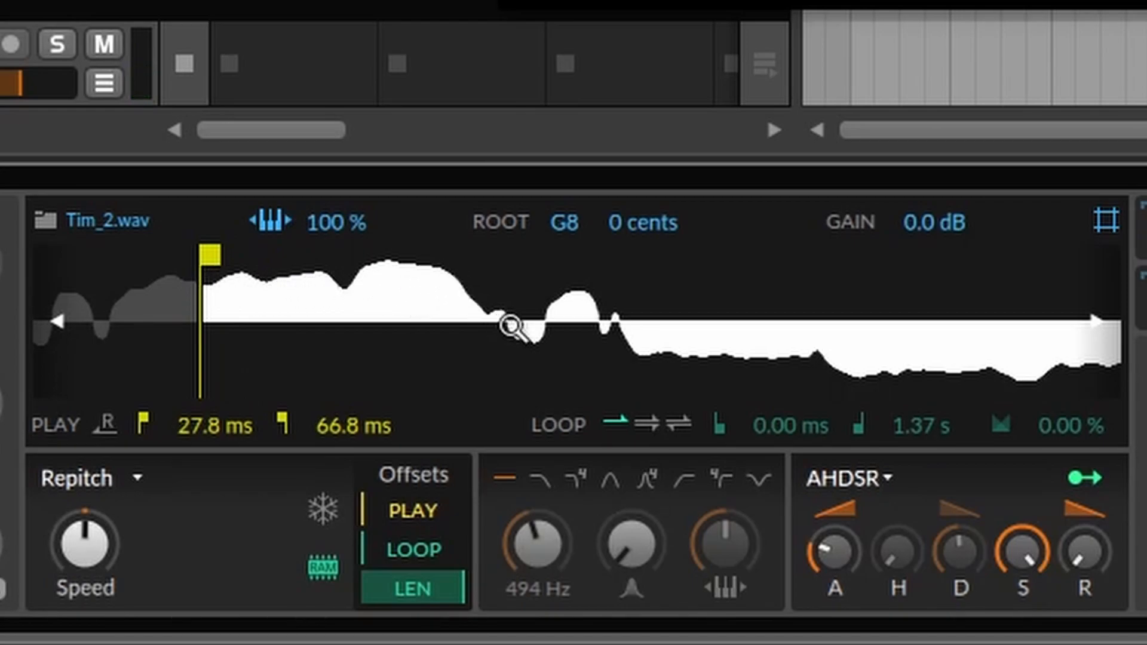
Set the Sampler's playback speed to 0.01 %
{"action": "double_click", "coordinate": [99, 544]}
{"action": "type", "text": "1"}
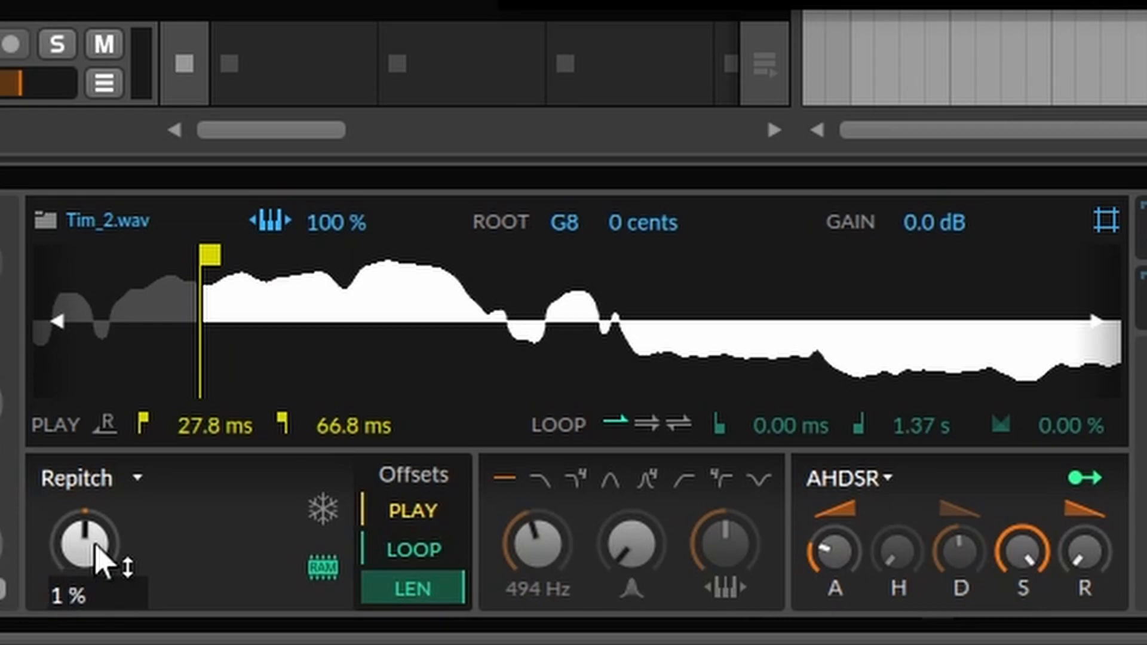
{"action": "key", "text": "BackSpace"}
{"action": "type", "text": ".01"}
{"action": "key", "text": "Return"}
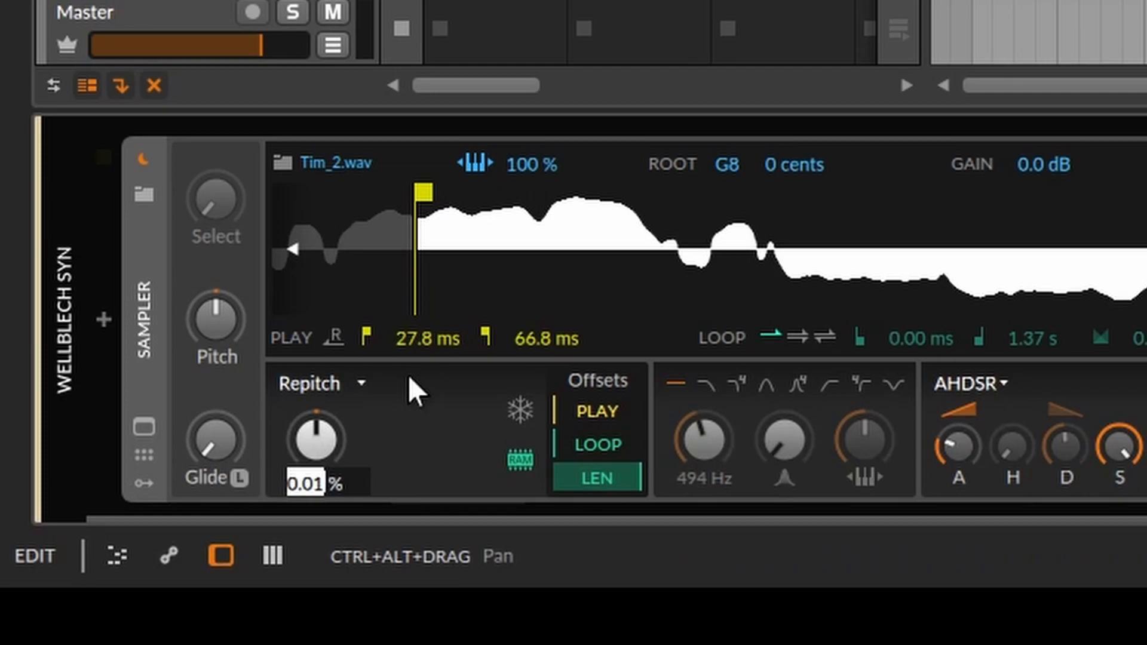
Try the Sampler's playback speed at 12 % and settle it at 25 %
{"action": "type", "text": "12"}
{"action": "key", "text": "Return"}
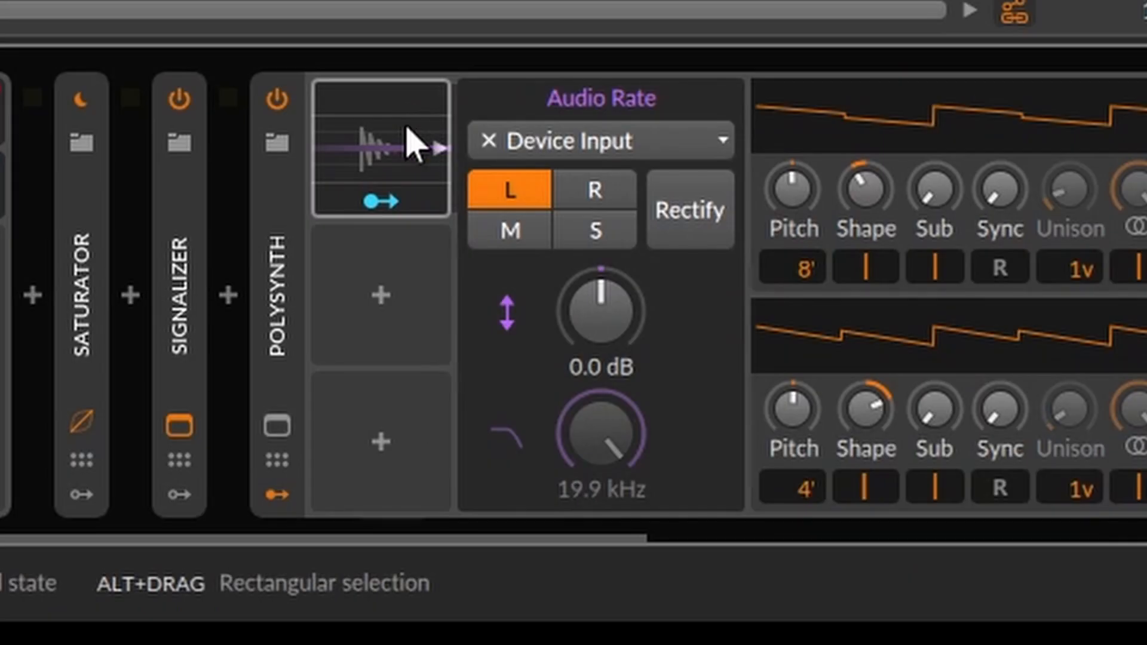
{"action": "left_click", "coordinate": [684, 213]}
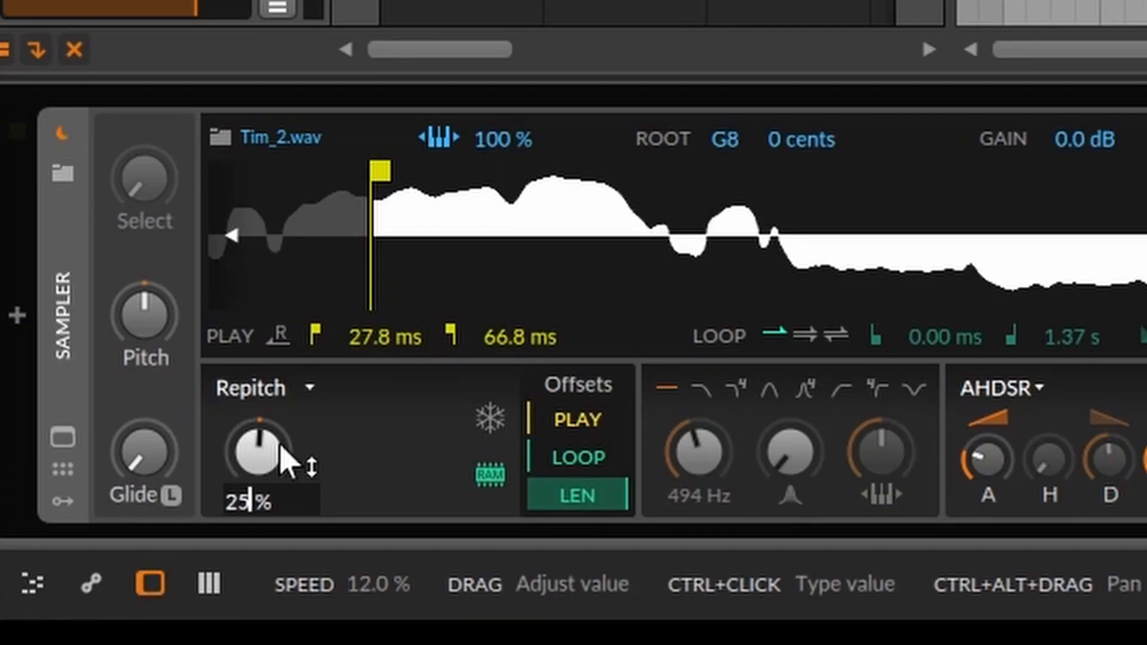
{"action": "key", "text": "Return"}
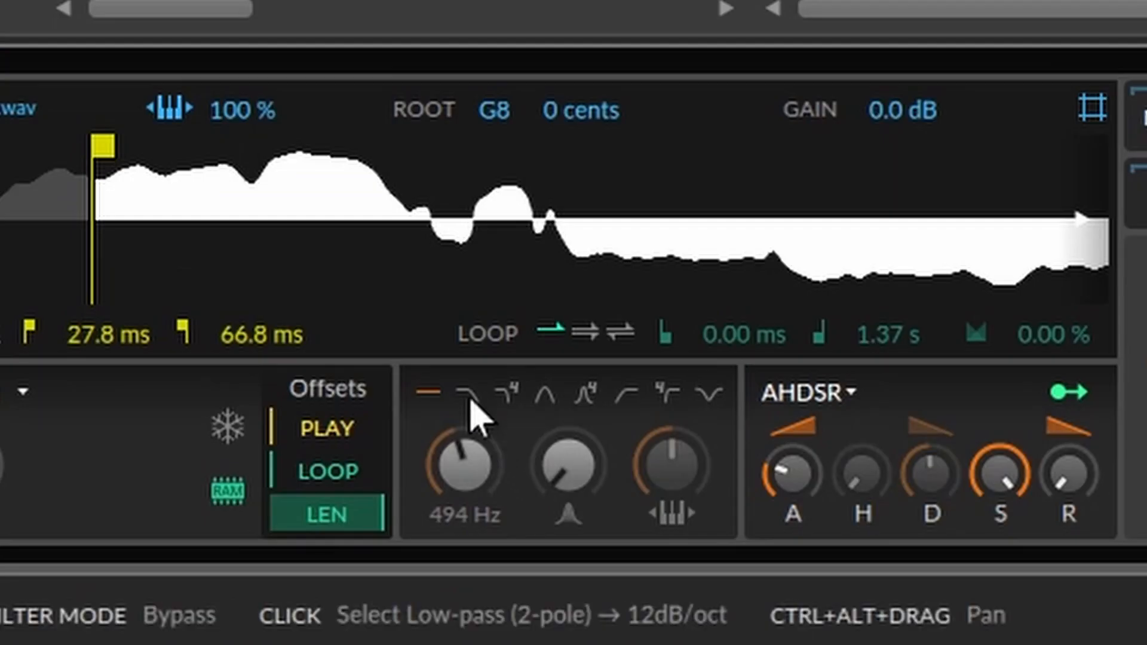
Switch the Sampler's filter to low-pass with a 20 Hz cutoff, and collapse the Saturator device
{"action": "left_click", "coordinate": [341, 548]}
{"action": "left_click_drag", "start_coordinate": [342, 565], "coordinate": [343, 597]}
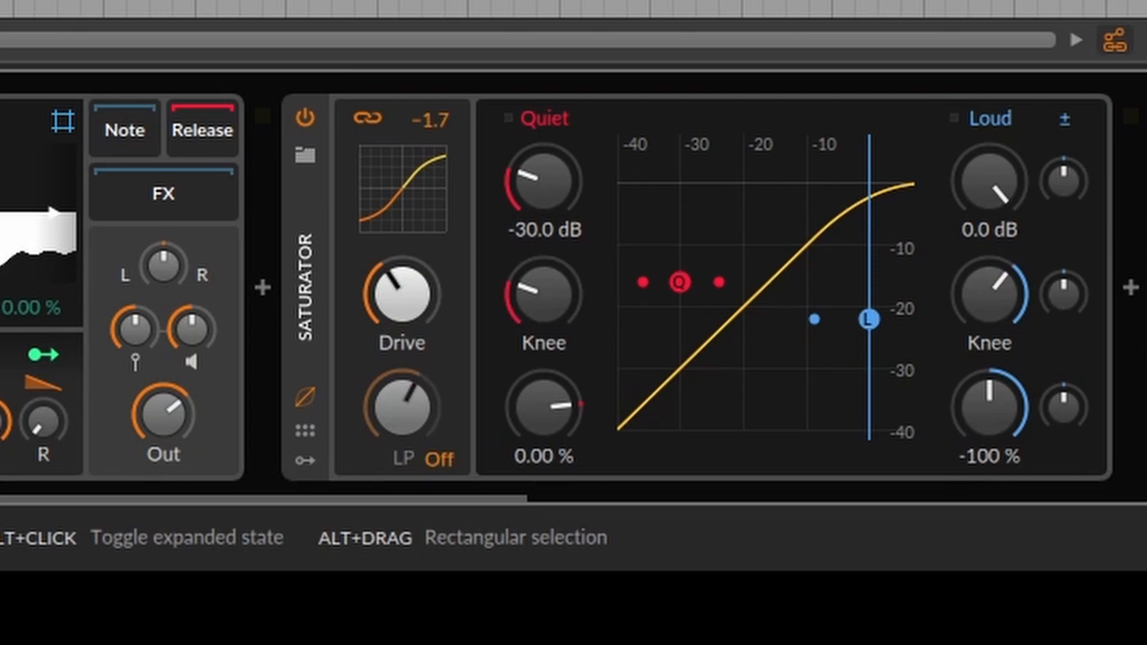
{"action": "left_click", "coordinate": [323, 330]}
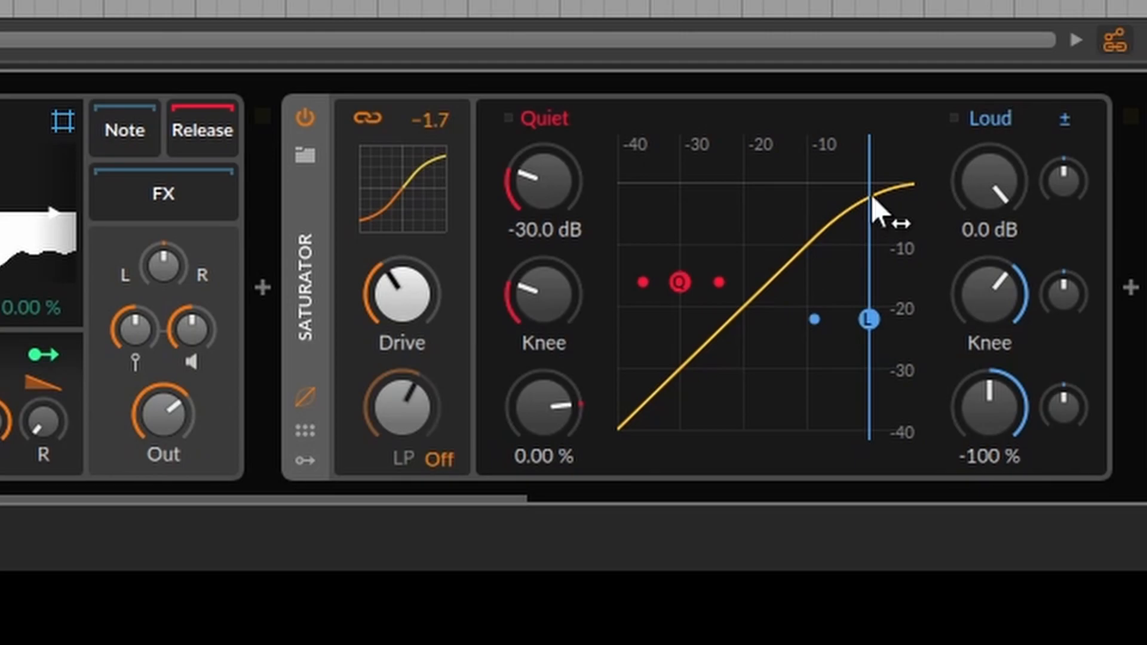
{"action": "double_click", "coordinate": [325, 313]}
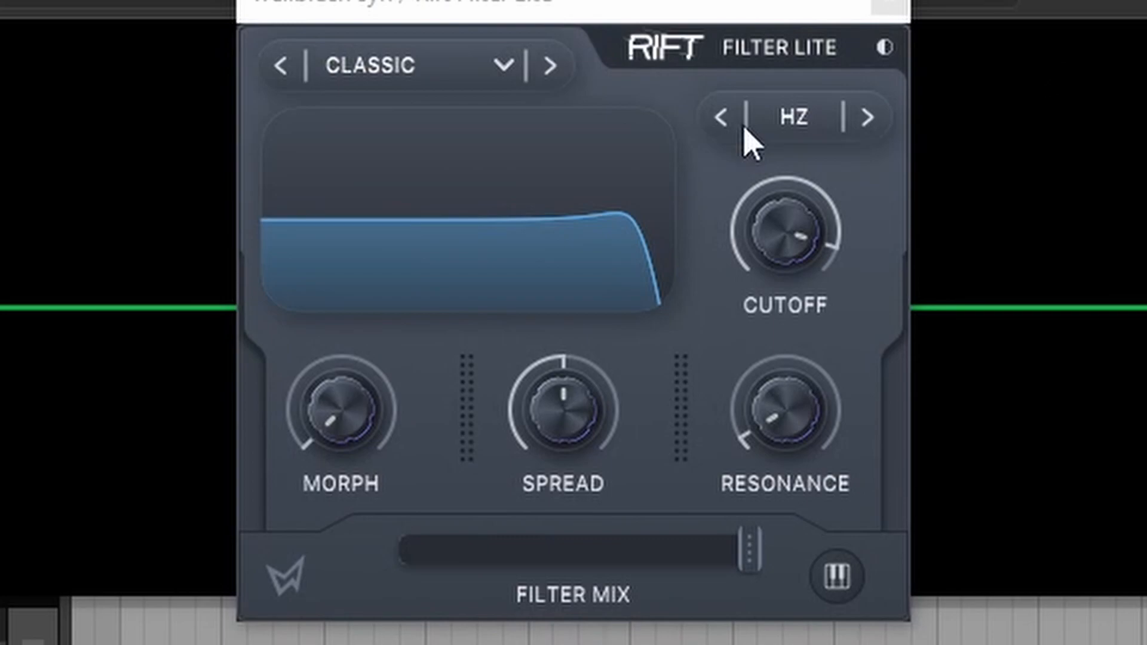
Switch Rift Filter Lite's cutoff to MIDI mode and raise its resonance to 100 %
{"action": "left_click", "coordinate": [659, 219]}
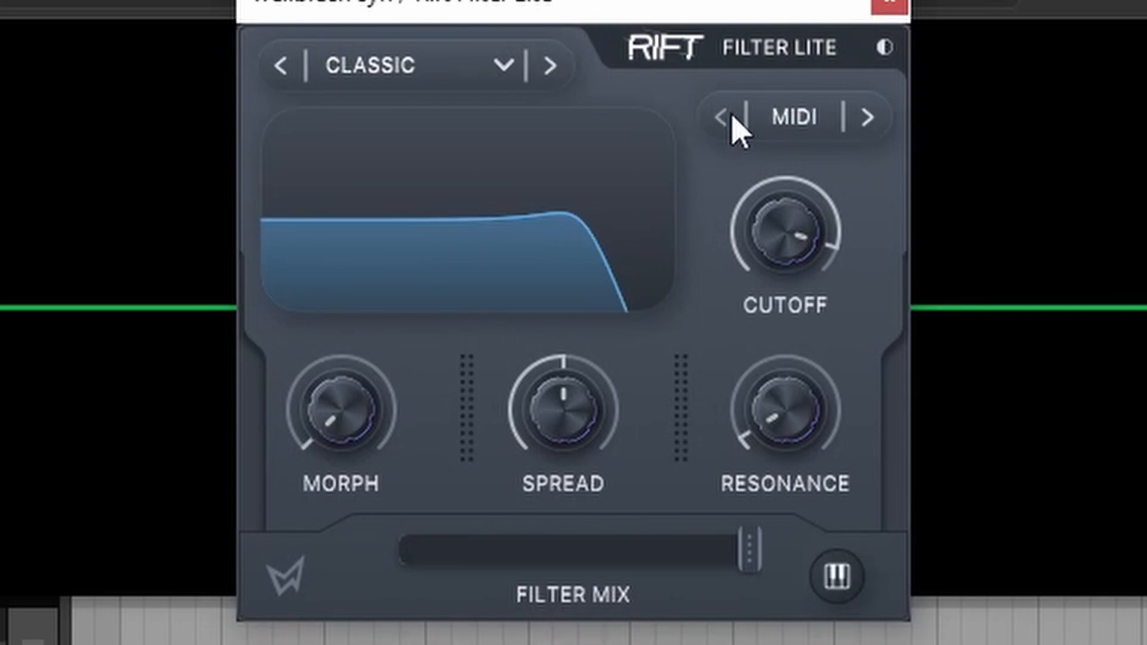
{"action": "mouse_move", "coordinate": [833, 260]}
{"action": "mouse_move", "coordinate": [535, 391]}
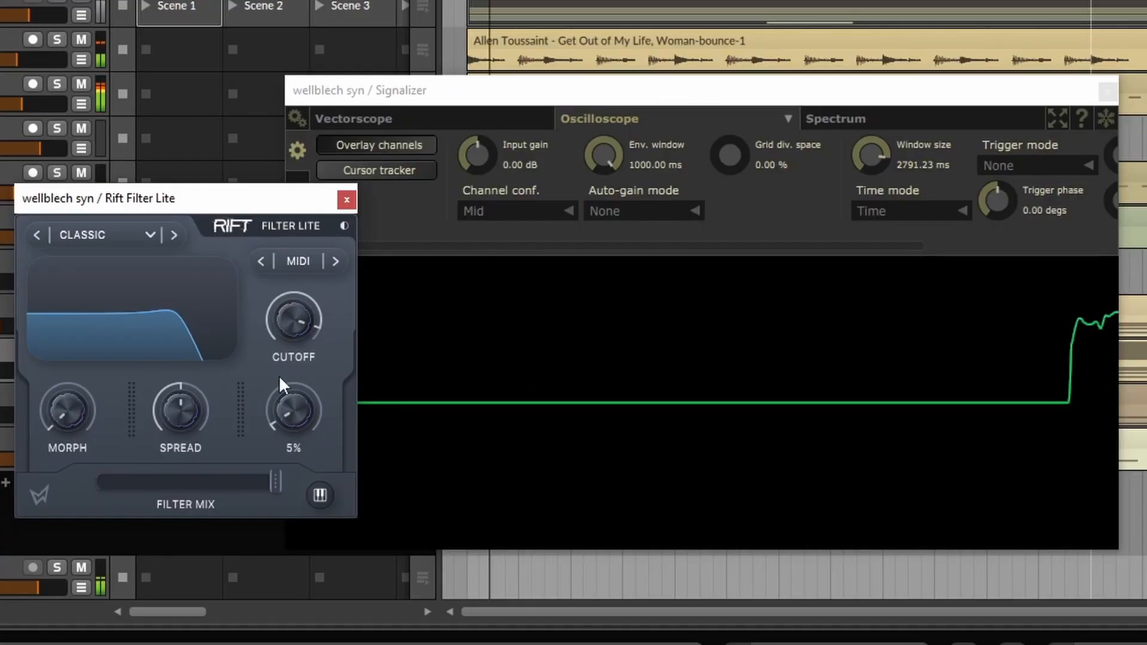
{"action": "left_click_drag", "start_coordinate": [752, 355], "coordinate": [771, 157]}
{"action": "left_click_drag", "start_coordinate": [288, 281], "coordinate": [291, 150]}
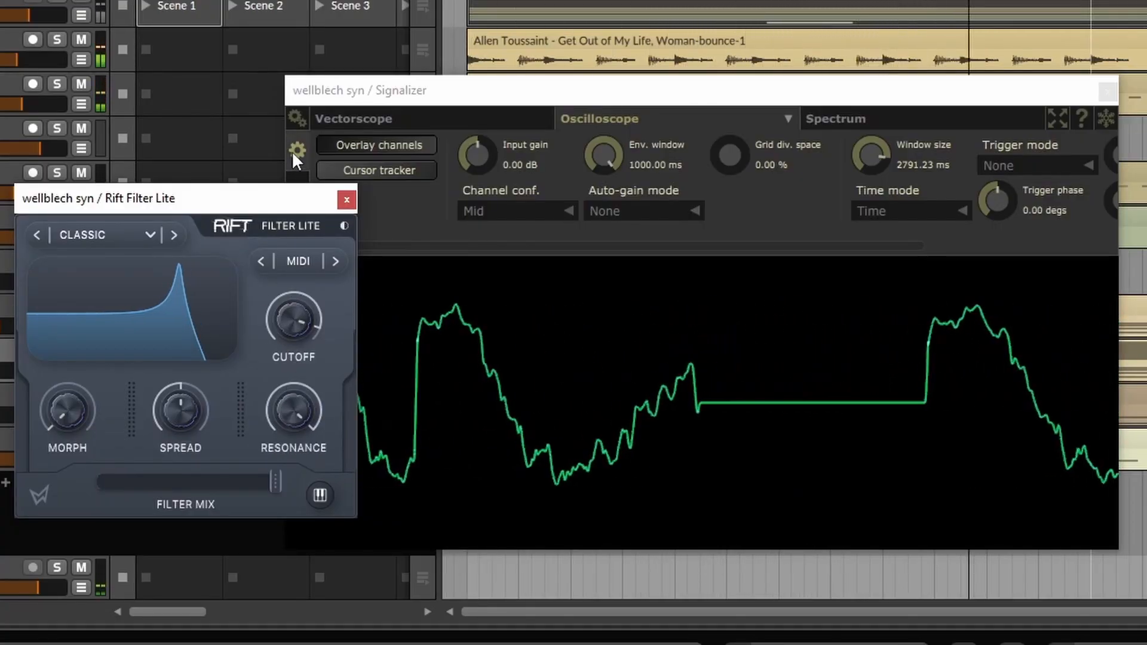
Audition Rift Filter Lite's MIDI cutoff at 48, -60, -48, -36 and -24 against the oscilloscope during playback
{"action": "key", "text": "space"}
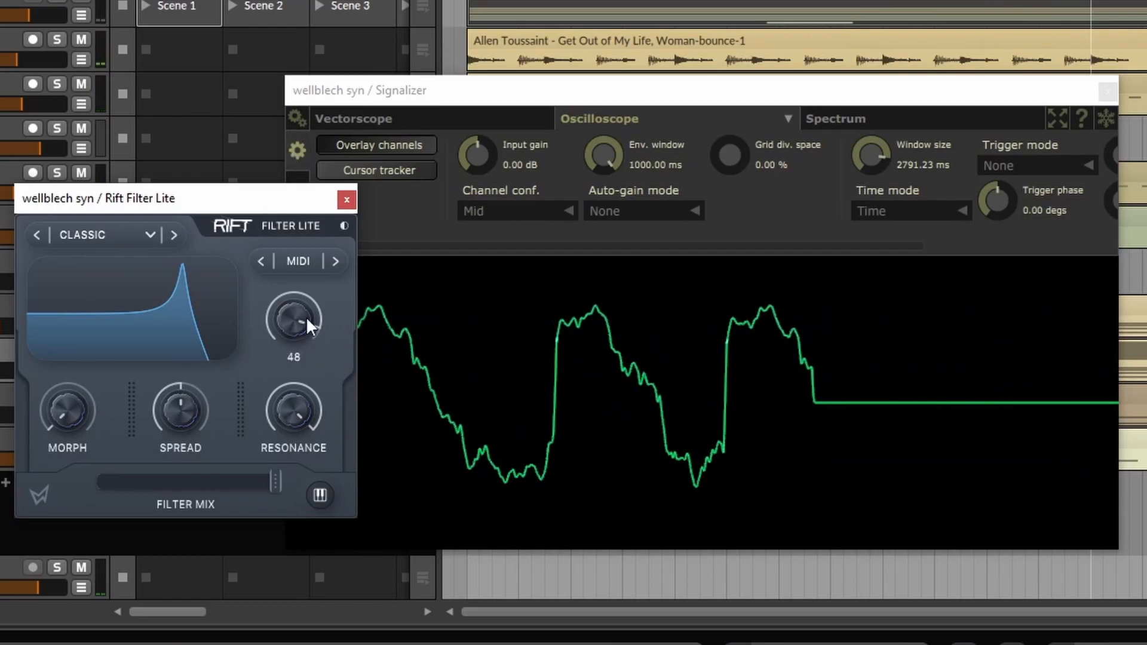
{"action": "key", "text": "space"}
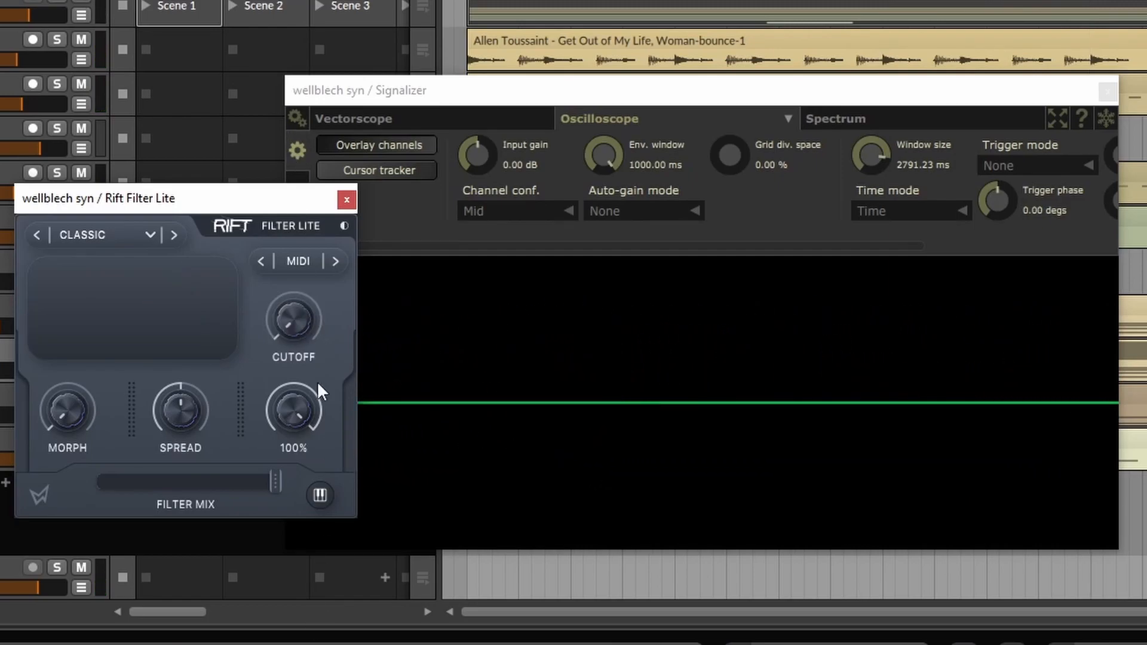
{"action": "mouse_move", "coordinate": [307, 327]}
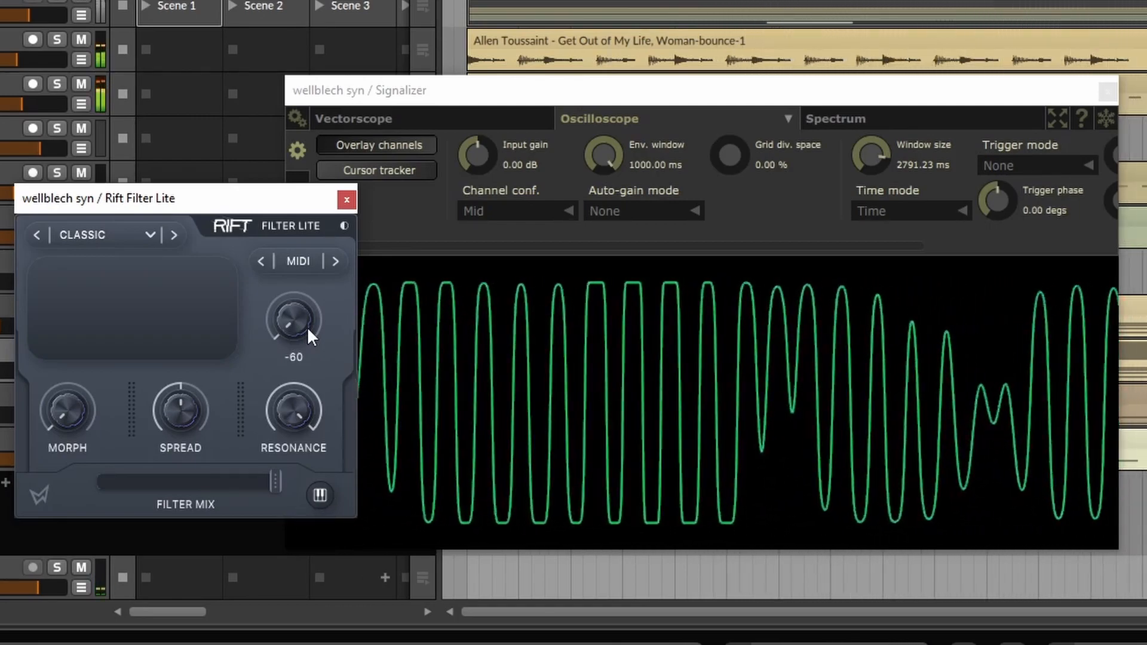
{"action": "left_click_drag", "start_coordinate": [307, 328], "coordinate": [304, 307]}
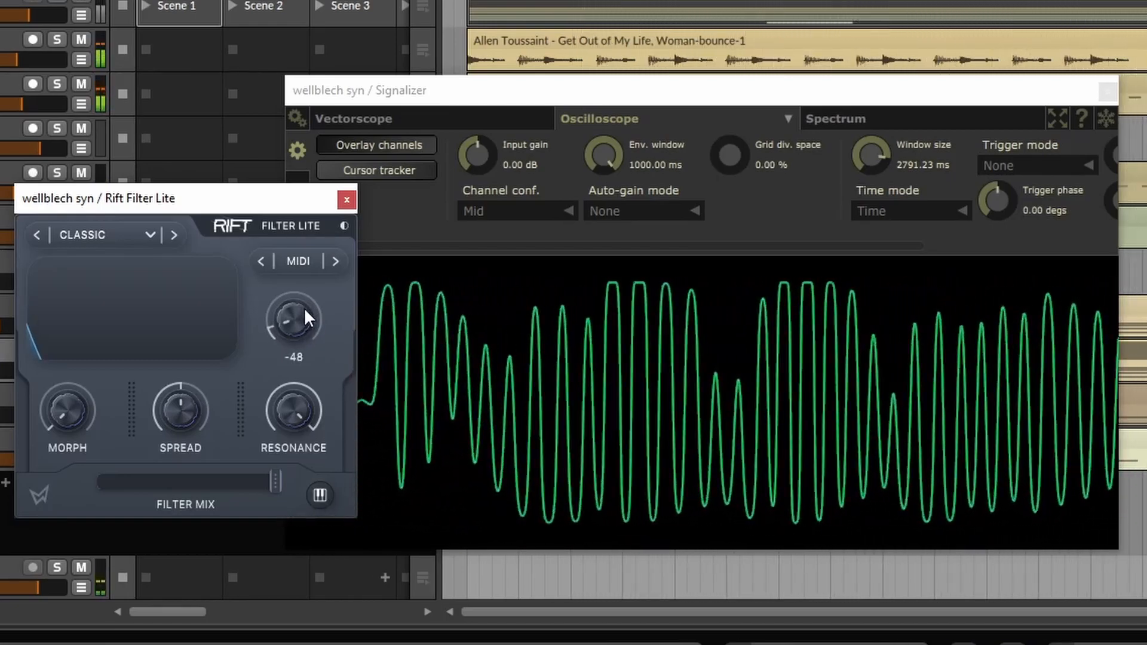
{"action": "left_click_drag", "start_coordinate": [303, 305], "coordinate": [303, 288]}
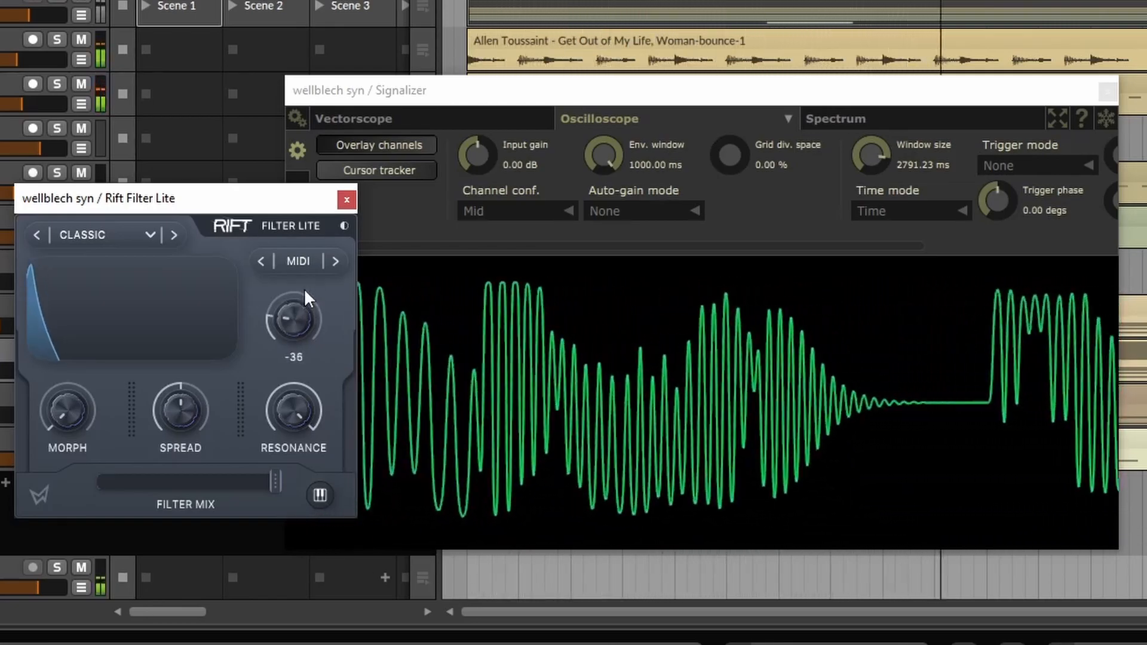
{"action": "left_click_drag", "start_coordinate": [297, 388], "coordinate": [296, 298]}
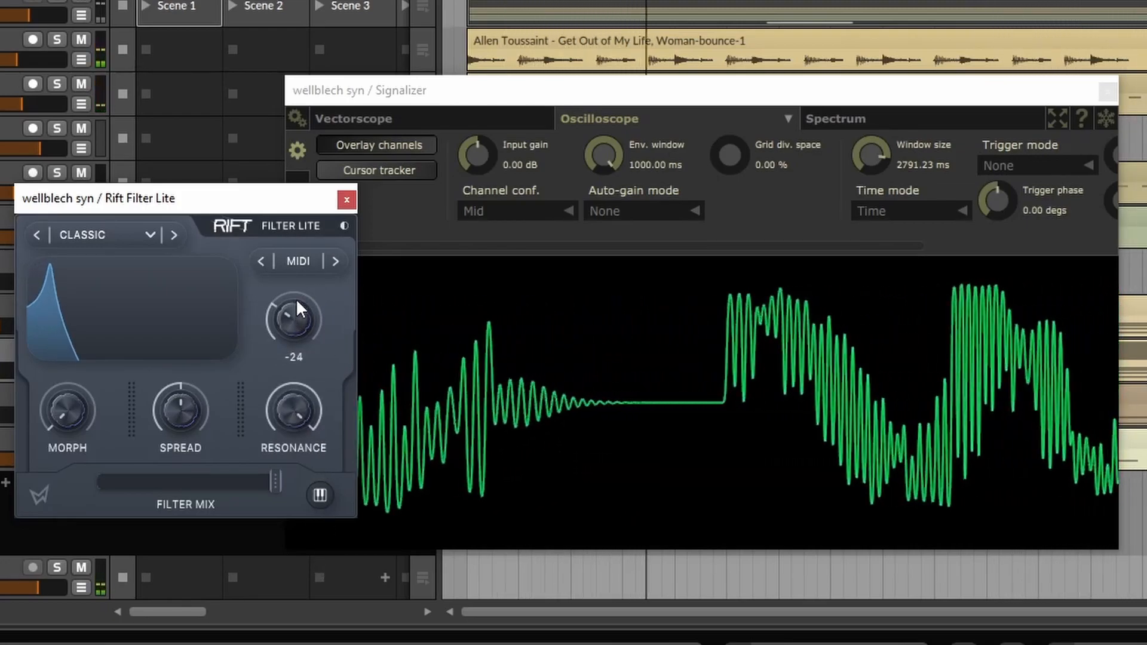
Sweep Rift Filter Lite's resonance down and back up to 100 %, with the cutoff set to -12
{"action": "left_click_drag", "start_coordinate": [298, 413], "coordinate": [327, 558]}
{"action": "left_click_drag", "start_coordinate": [317, 327], "coordinate": [310, 300]}
{"action": "left_click_drag", "start_coordinate": [304, 415], "coordinate": [311, 213]}
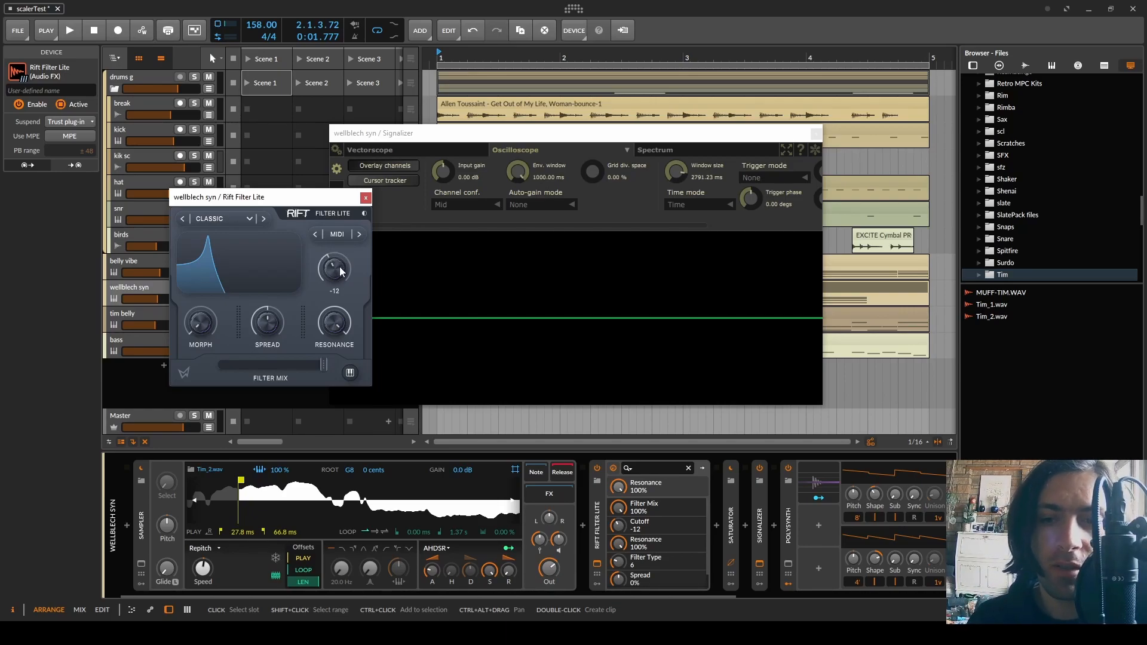
Delete the Rift Filter Lite device from the wellblech syn track's device chain
{"action": "left_click", "coordinate": [602, 527]}
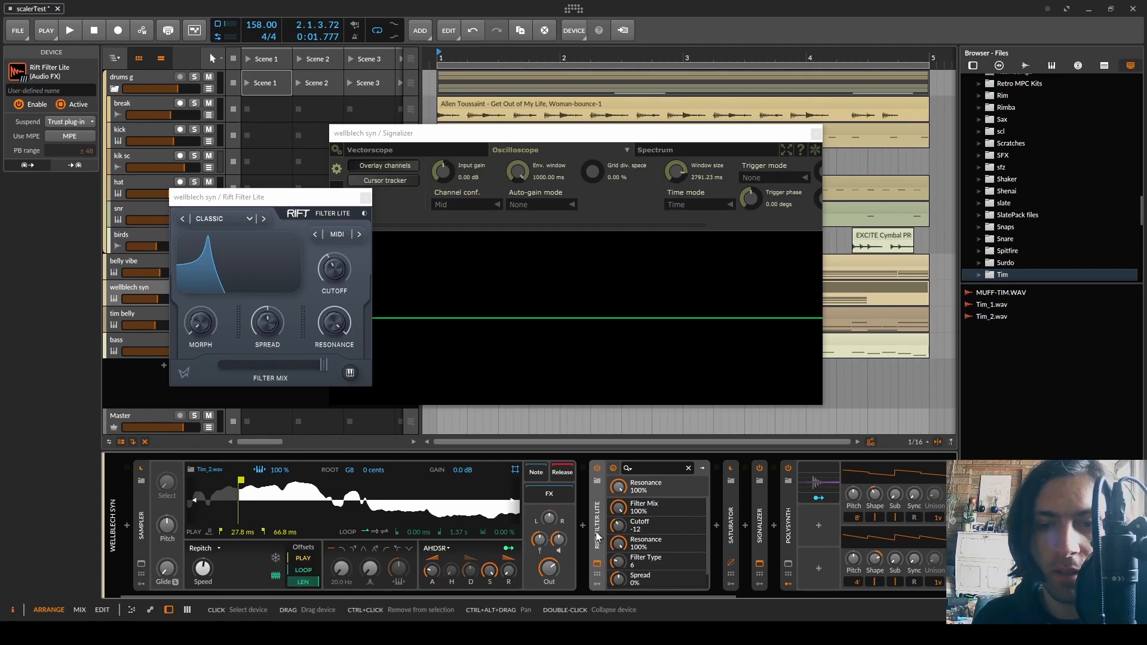
{"action": "key", "text": "Delete"}
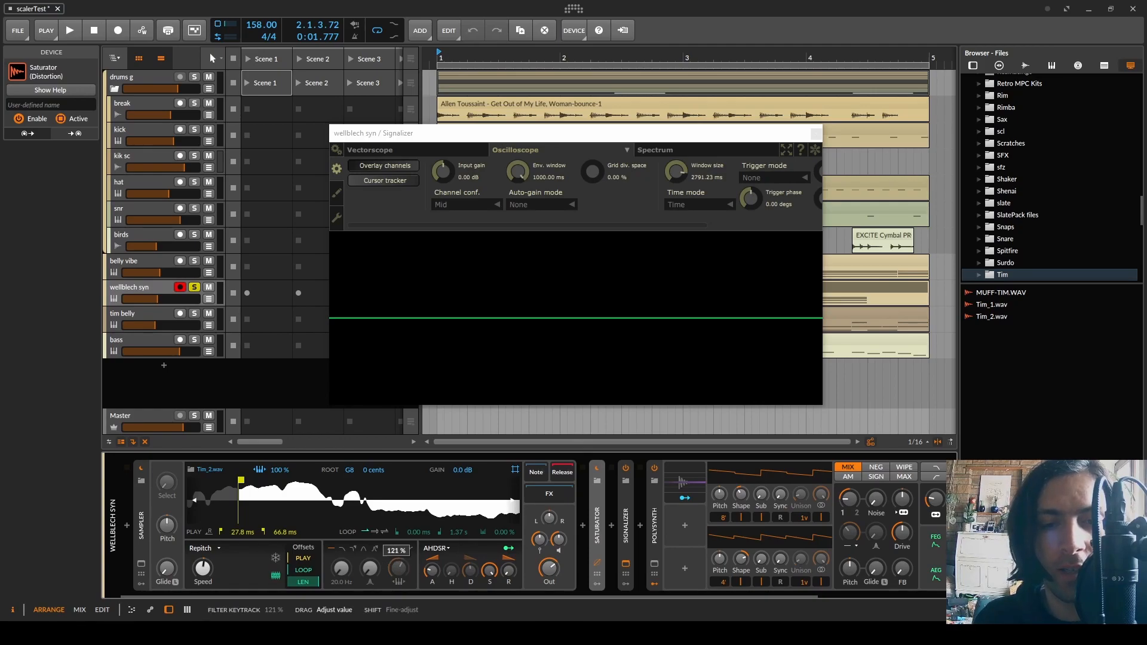
Try different keytrack amounts on the Sampler's filter, including 66 %
{"action": "left_click_drag", "start_coordinate": [398, 568], "coordinate": [400, 562]}
{"action": "left_click", "coordinate": [400, 562], "text": "ctrl"}
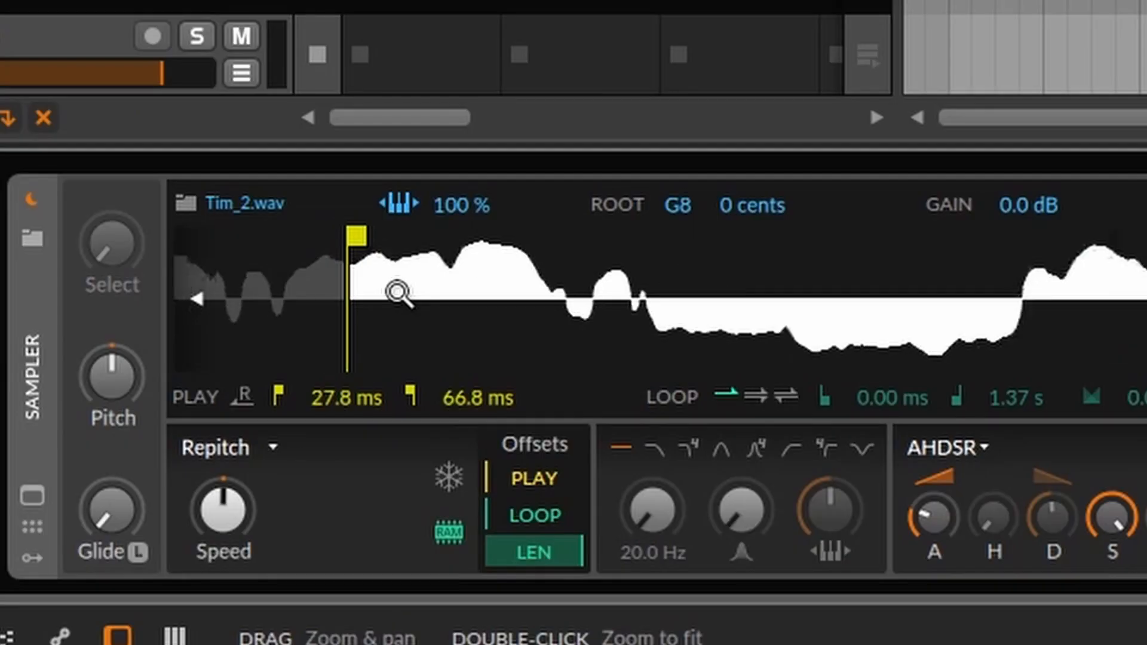
{"action": "scroll", "coordinate": [258, 498], "scroll_direction": "down", "scroll_amount": 3}
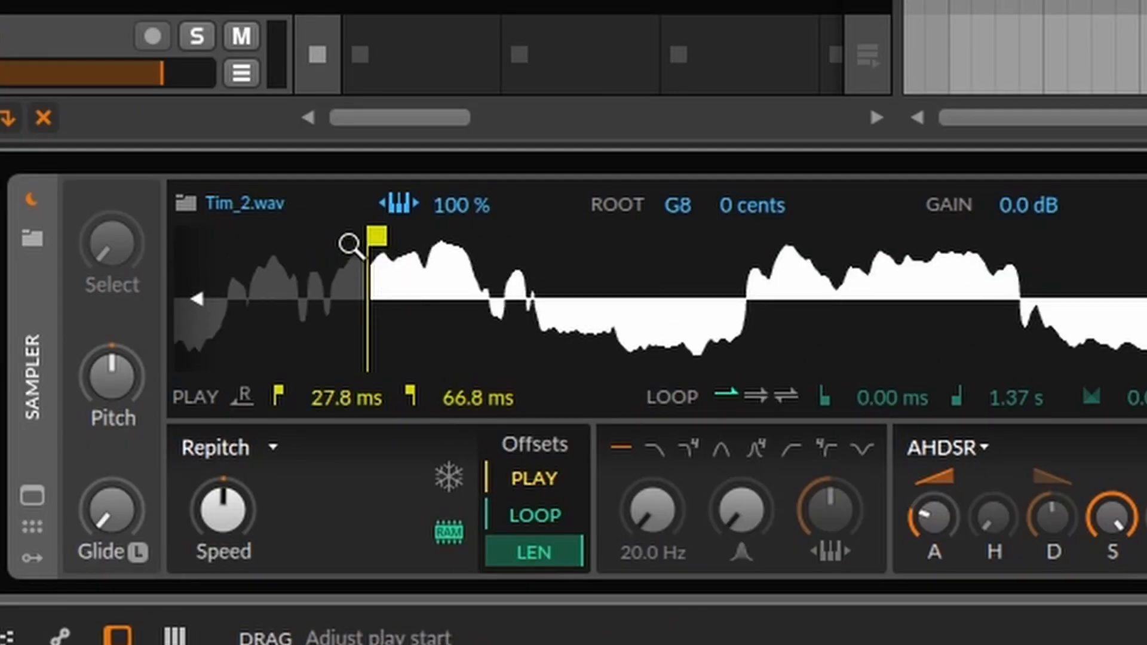
Move the Sampler's play start to 27.3 ms with zero-crossing snapping enabled, and toggle the snapping off and on
{"action": "left_click_drag", "start_coordinate": [371, 237], "coordinate": [339, 236]}
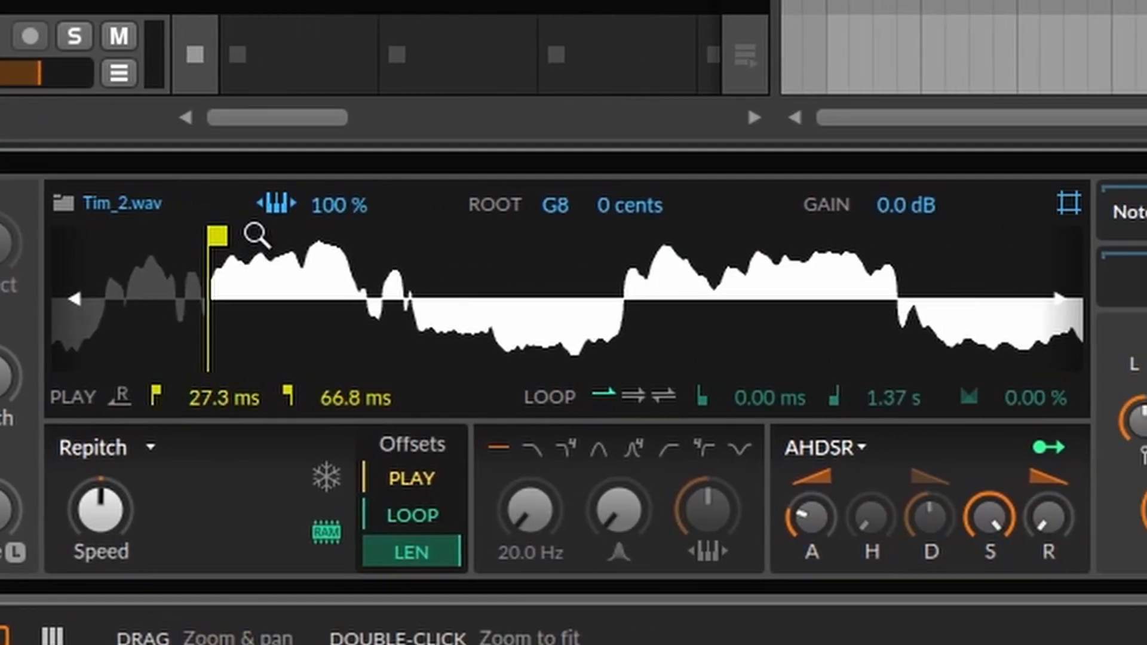
{"action": "left_click", "coordinate": [1074, 214]}
{"action": "left_click", "coordinate": [1074, 214]}
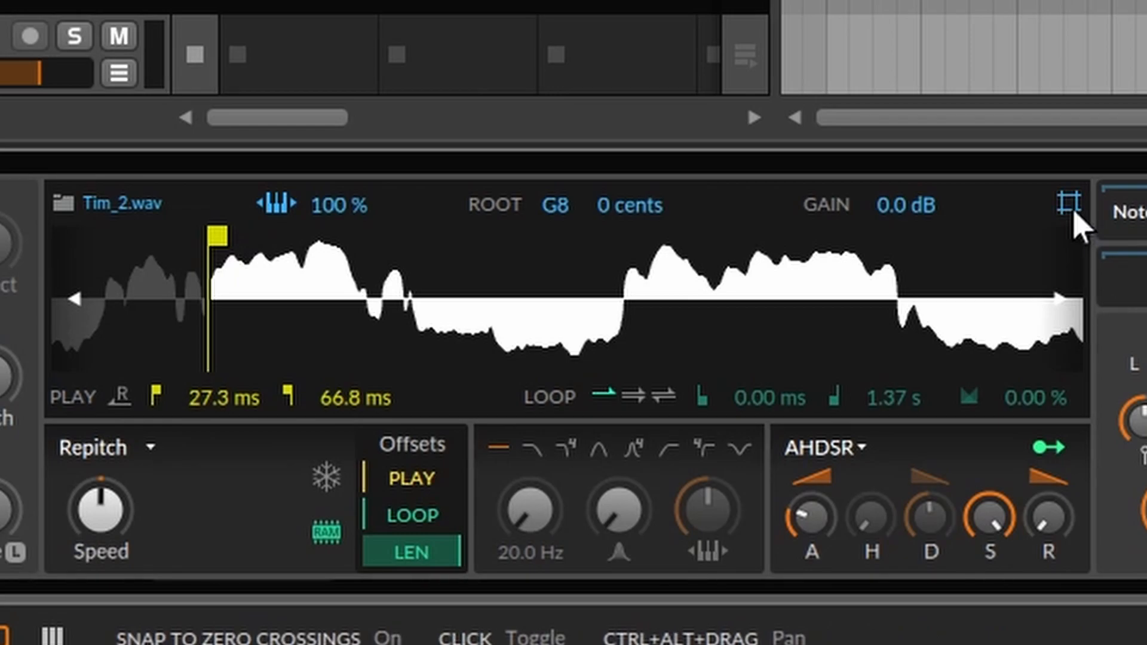
{"action": "left_click", "coordinate": [1074, 214]}
{"action": "left_click", "coordinate": [1074, 213]}
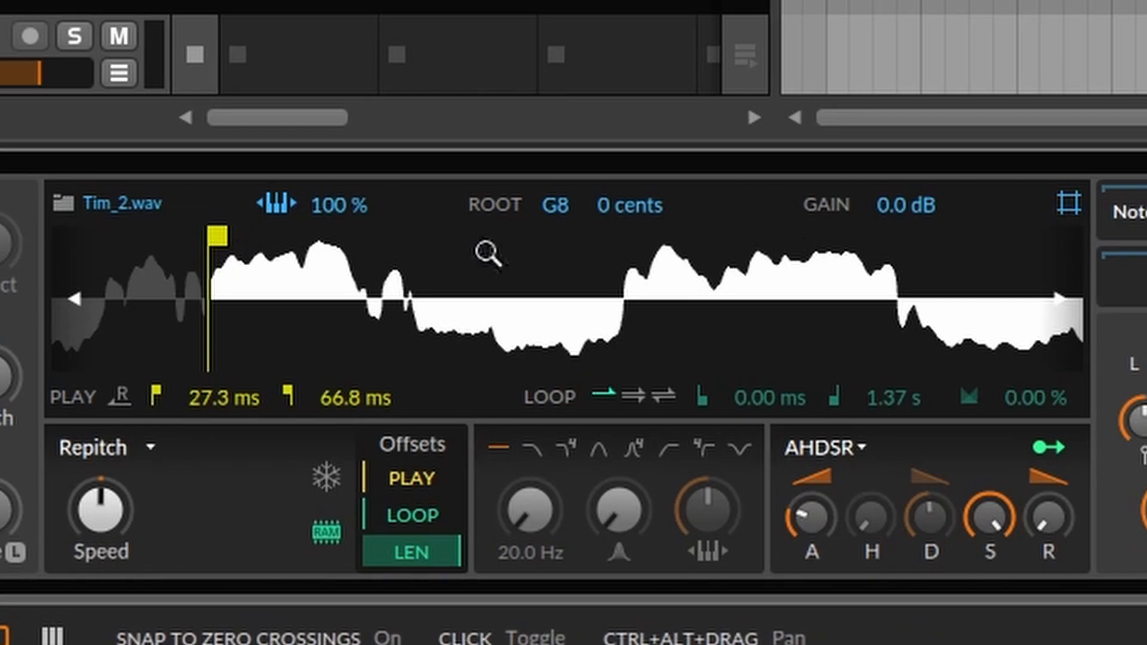
Disable snapping to zero crossings and move the Sampler's play start to 33.3 ms
{"action": "mouse_move", "coordinate": [216, 236]}
{"action": "left_mouse_down"}
{"action": "mouse_move", "coordinate": [423, 220]}
{"action": "mouse_move", "coordinate": [389, 224]}
{"action": "mouse_move", "coordinate": [418, 233]}
{"action": "mouse_move", "coordinate": [411, 245]}
{"action": "mouse_move", "coordinate": [328, 257]}
{"action": "mouse_move", "coordinate": [365, 271]}
{"action": "mouse_move", "coordinate": [304, 271]}
{"action": "mouse_move", "coordinate": [396, 264]}
{"action": "mouse_move", "coordinate": [207, 258]}
{"action": "mouse_move", "coordinate": [266, 219]}
{"action": "mouse_move", "coordinate": [294, 233]}
{"action": "mouse_move", "coordinate": [267, 251]}
{"action": "mouse_move", "coordinate": [281, 230]}
{"action": "mouse_move", "coordinate": [663, 235]}
{"action": "mouse_move", "coordinate": [642, 229]}
{"action": "mouse_move", "coordinate": [660, 234]}
{"action": "mouse_move", "coordinate": [648, 276]}
{"action": "left_mouse_up"}
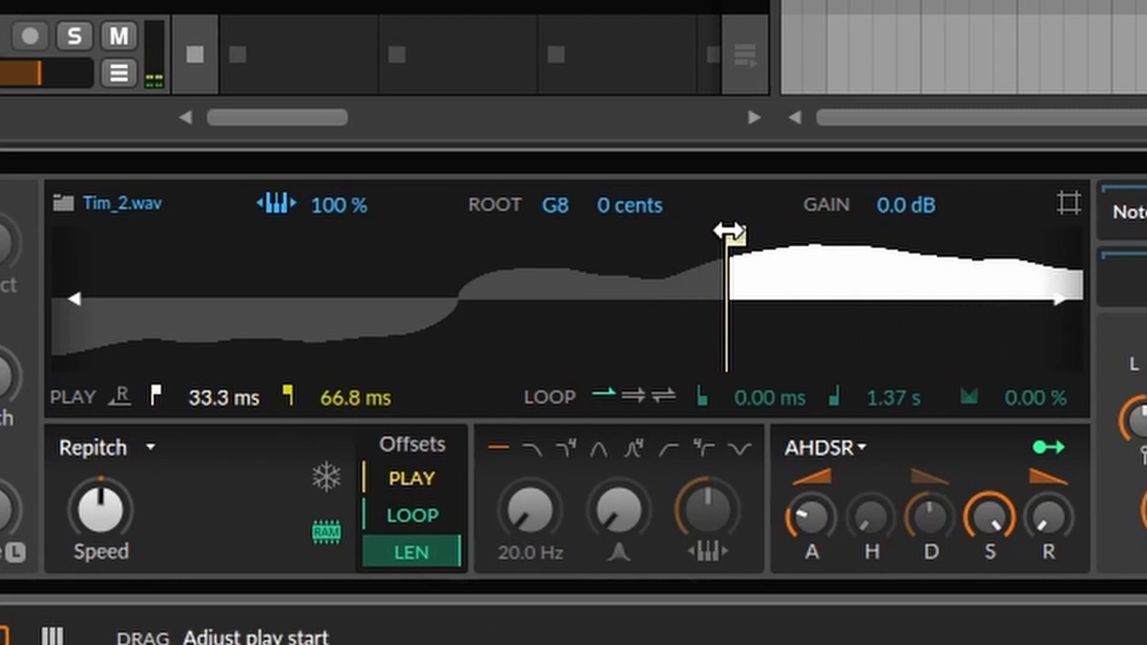
{"action": "mouse_move", "coordinate": [729, 231]}
{"action": "left_mouse_down"}
{"action": "mouse_move", "coordinate": [684, 234]}
{"action": "mouse_move", "coordinate": [705, 233]}
{"action": "left_mouse_up"}
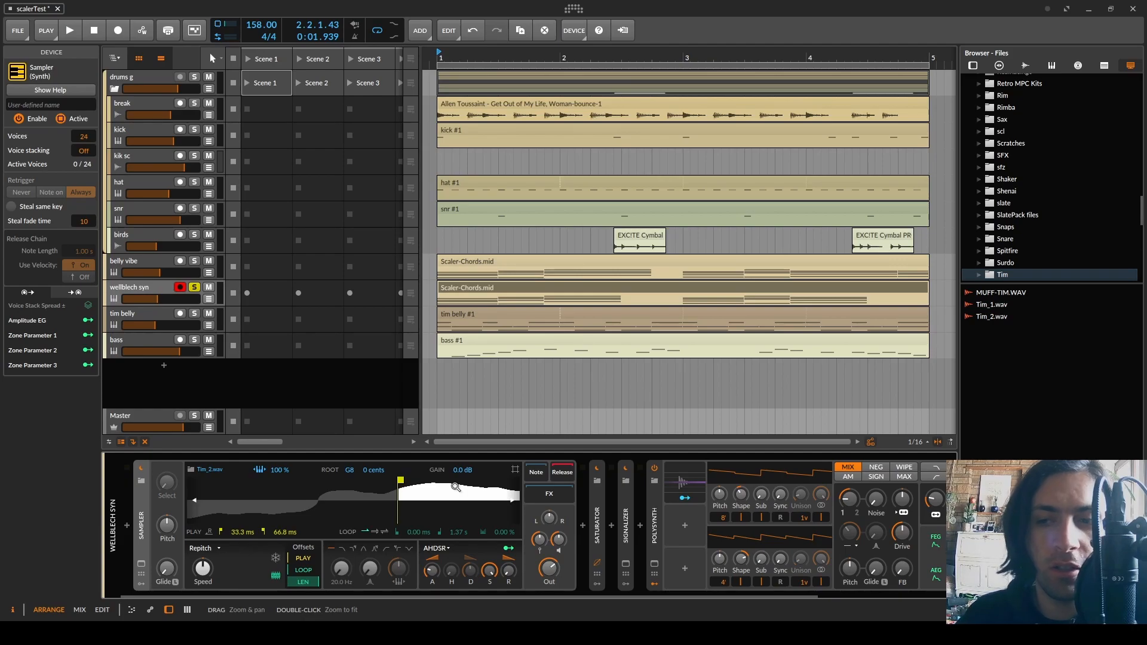
{"action": "scroll", "coordinate": [427, 498], "scroll_direction": "down", "scroll_amount": 6}
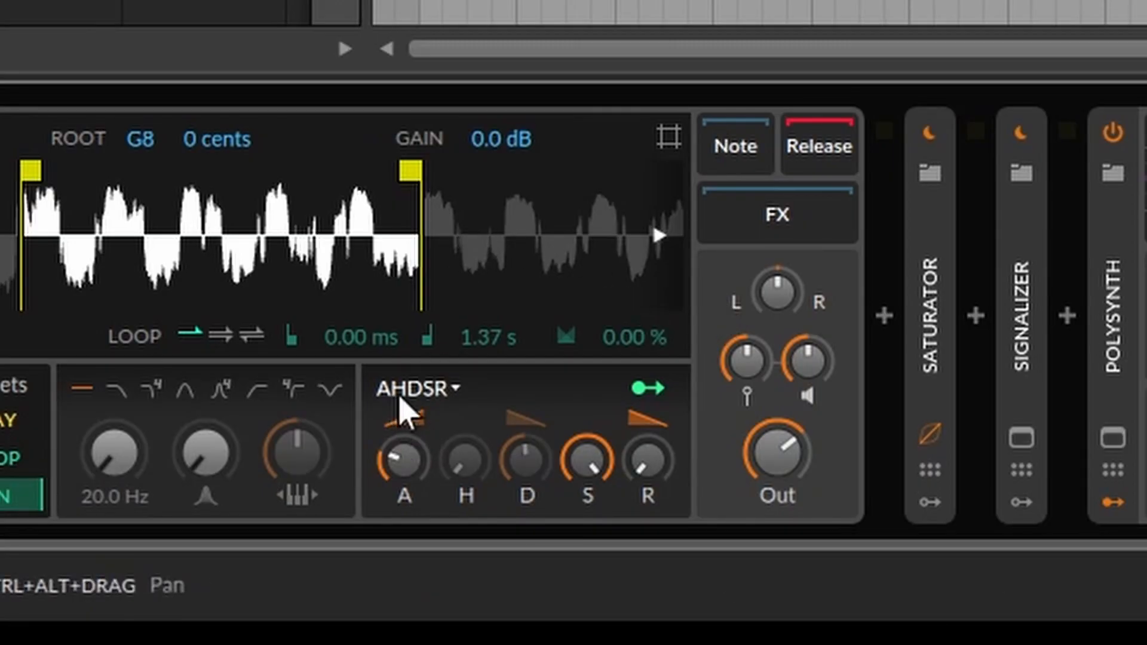
Examine the Sampler's AHDSR envelope, checking its release and attack times
{"action": "left_click", "coordinate": [398, 394]}
{"action": "left_click", "coordinate": [516, 379]}
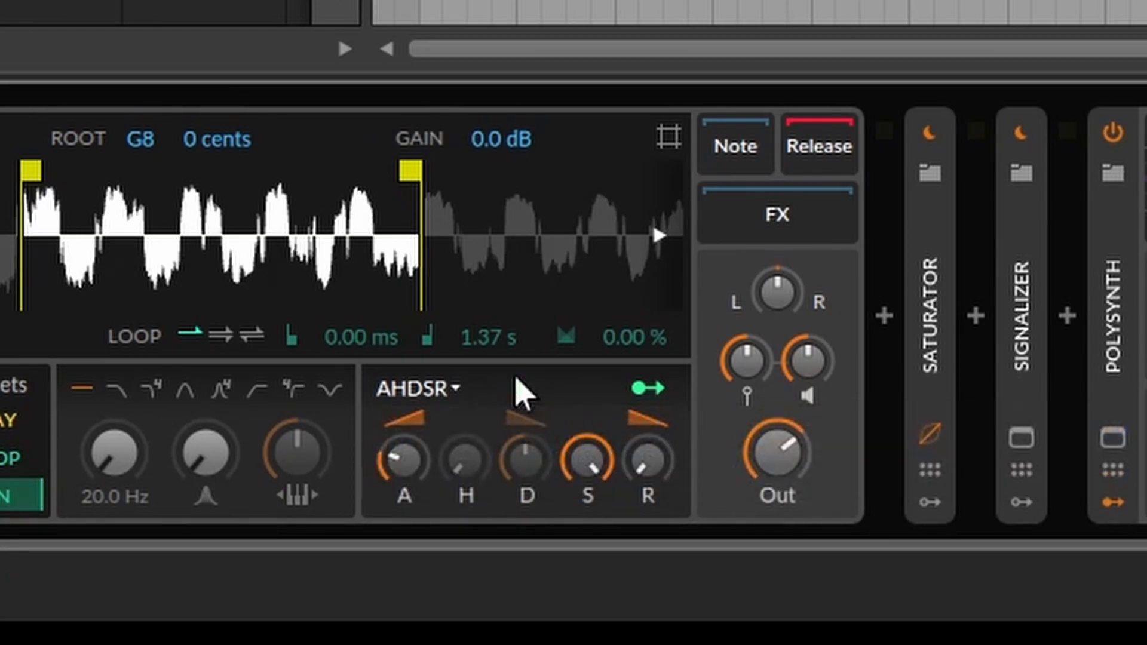
{"action": "mouse_move", "coordinate": [648, 460]}
{"action": "left_mouse_down"}
{"action": "mouse_move", "coordinate": [648, 449]}
{"action": "mouse_move", "coordinate": [648, 460]}
{"action": "left_mouse_up"}
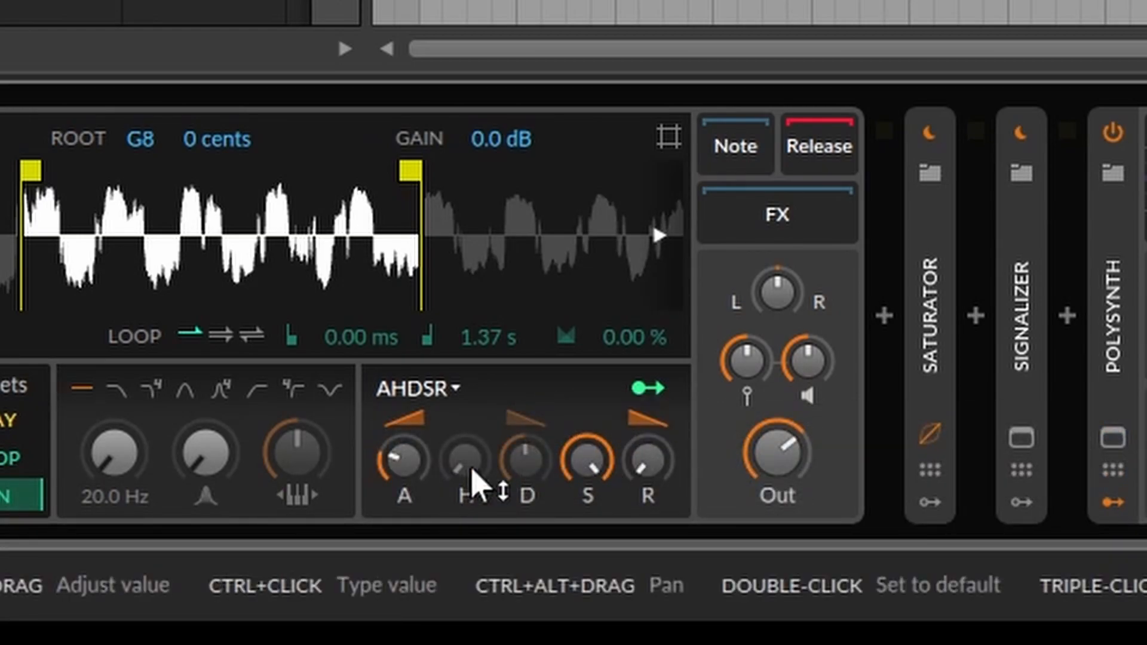
{"action": "left_click_drag", "start_coordinate": [404, 460], "coordinate": [404, 460]}
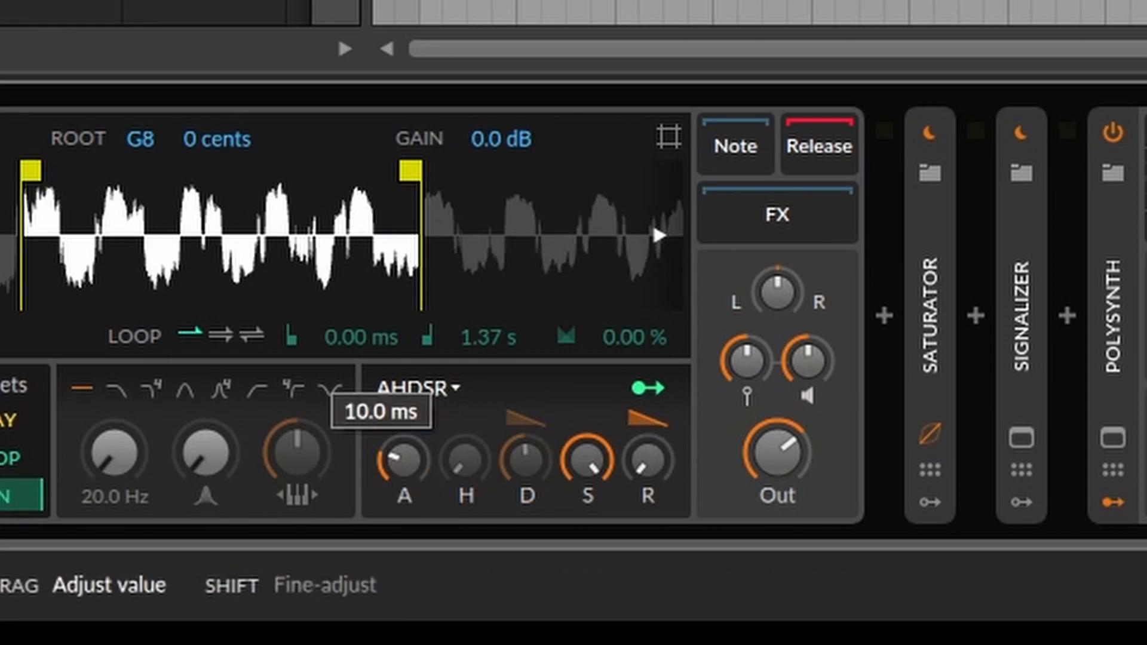
{"action": "left_click_drag", "start_coordinate": [404, 460], "coordinate": [397, 474]}
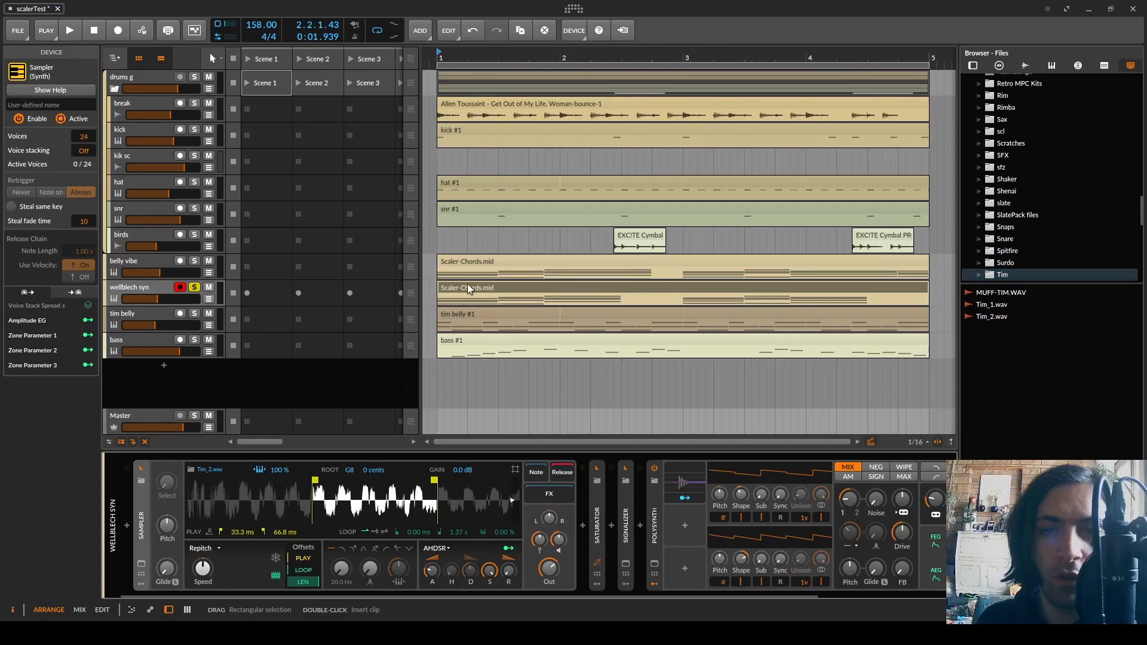
Open the wellblech syn track's Scaler-Chords clip, select its first and second chords in turn, and play the arrangement
{"action": "double_click", "coordinate": [468, 289]}
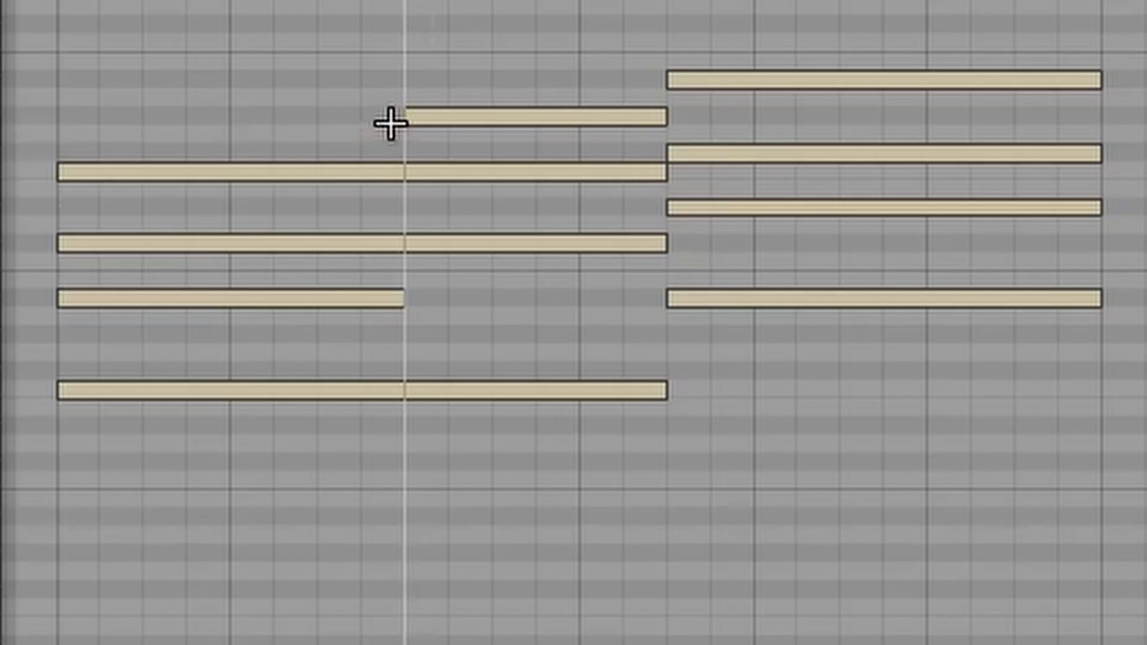
{"action": "left_click_drag", "start_coordinate": [302, 255], "coordinate": [303, 358]}
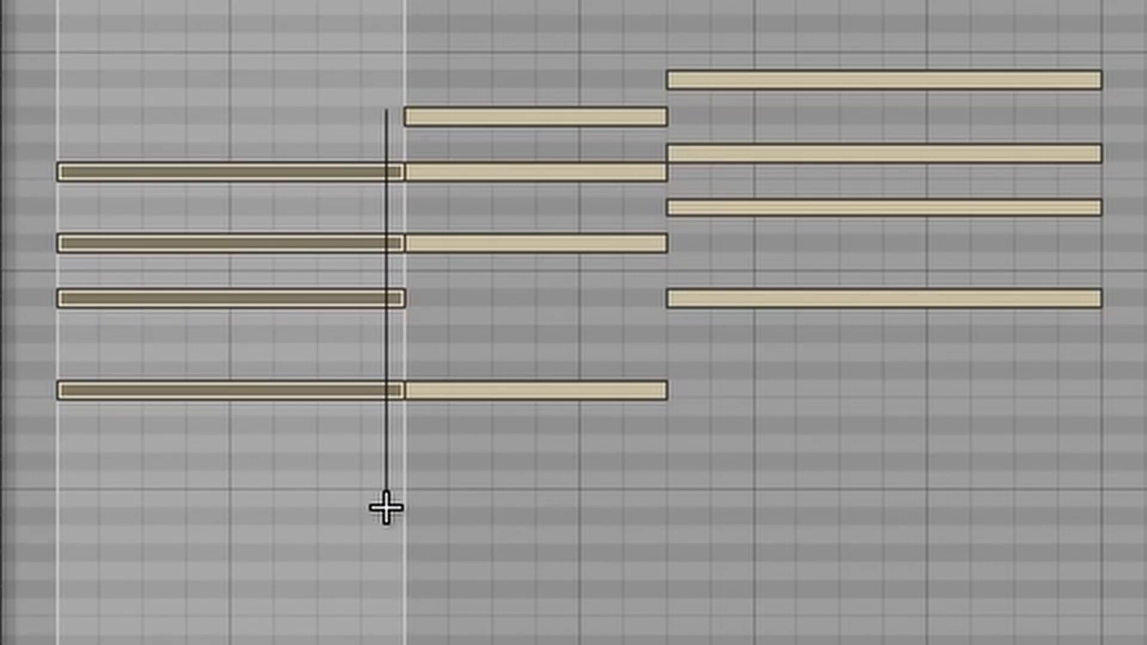
{"action": "left_click_drag", "start_coordinate": [425, 436], "coordinate": [438, 134]}
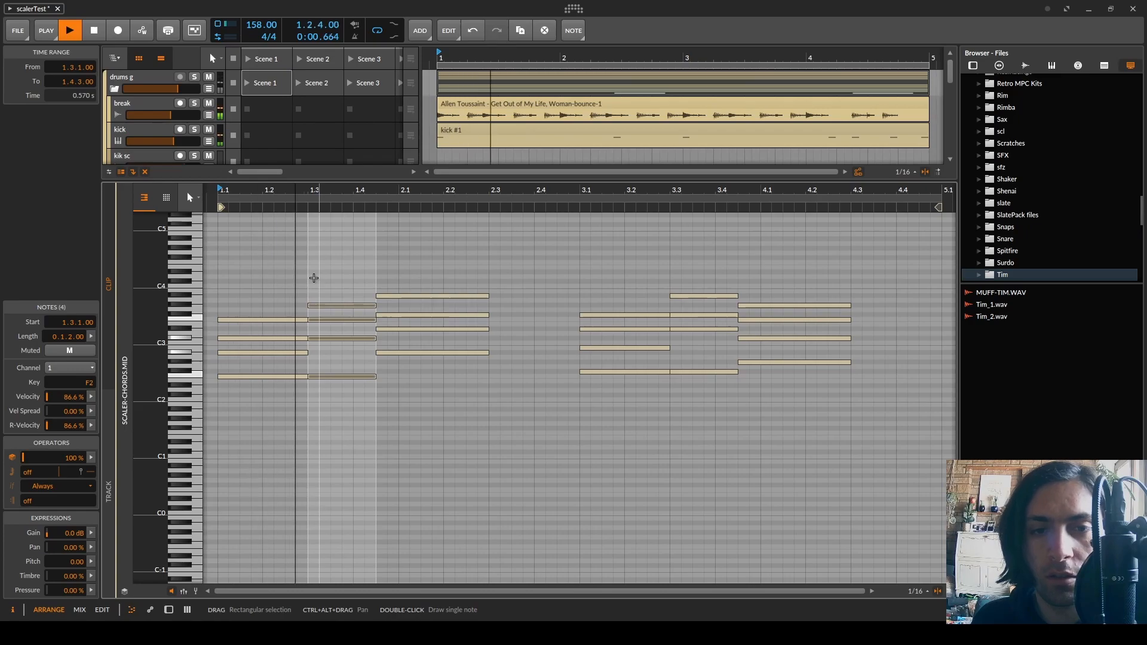